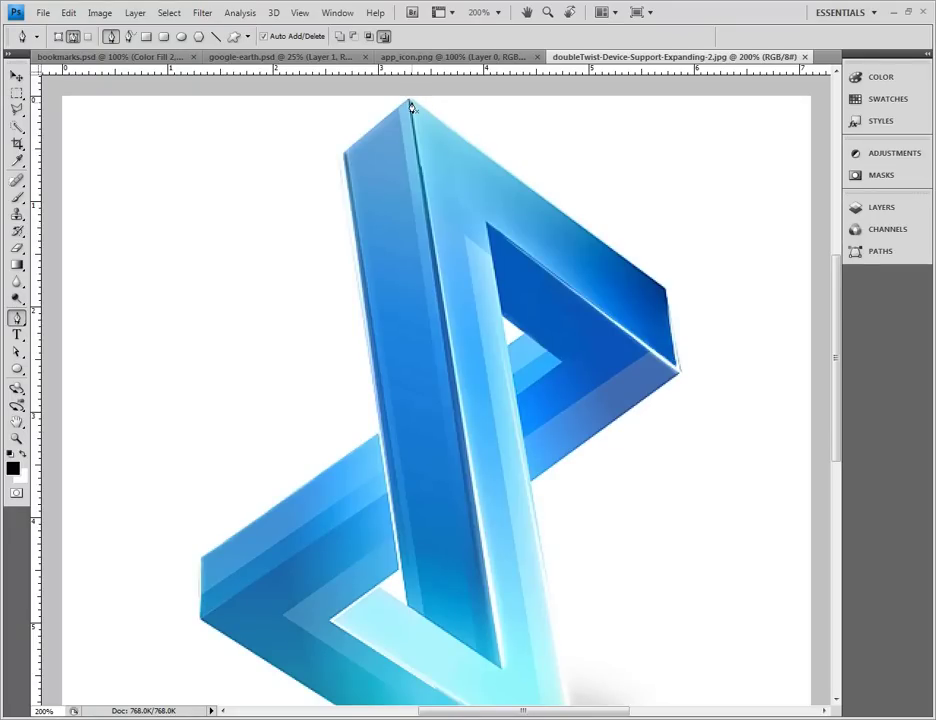
# - Pen-trace a closed path around the top arm and long bar front faces, from the apex to the bottom tip and back
pyautogui.click(410, 104)
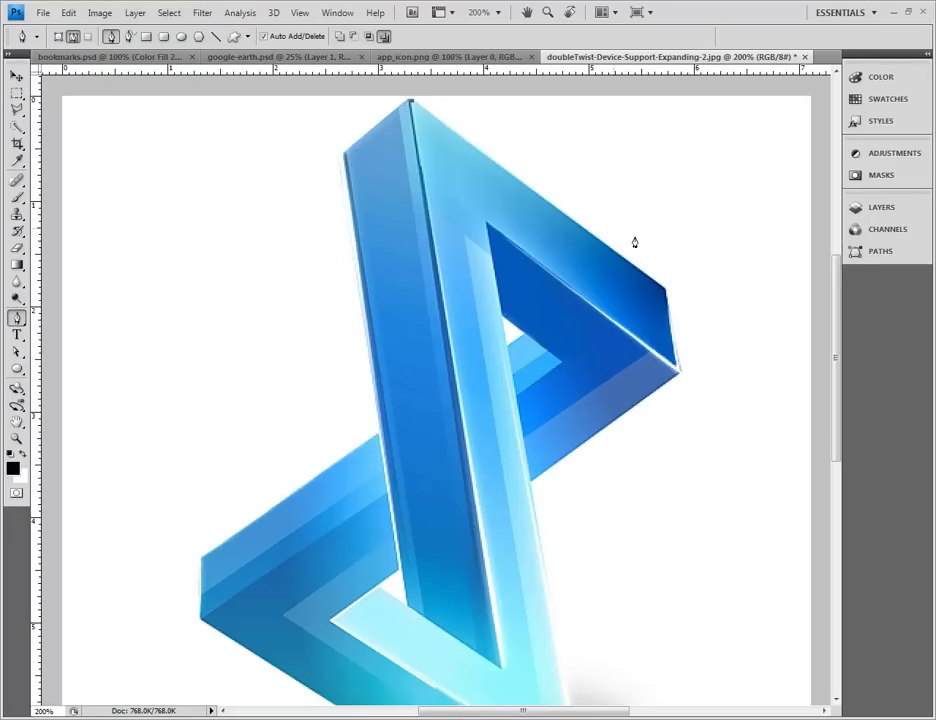
pyautogui.click(665, 295)
pyautogui.click(676, 369)
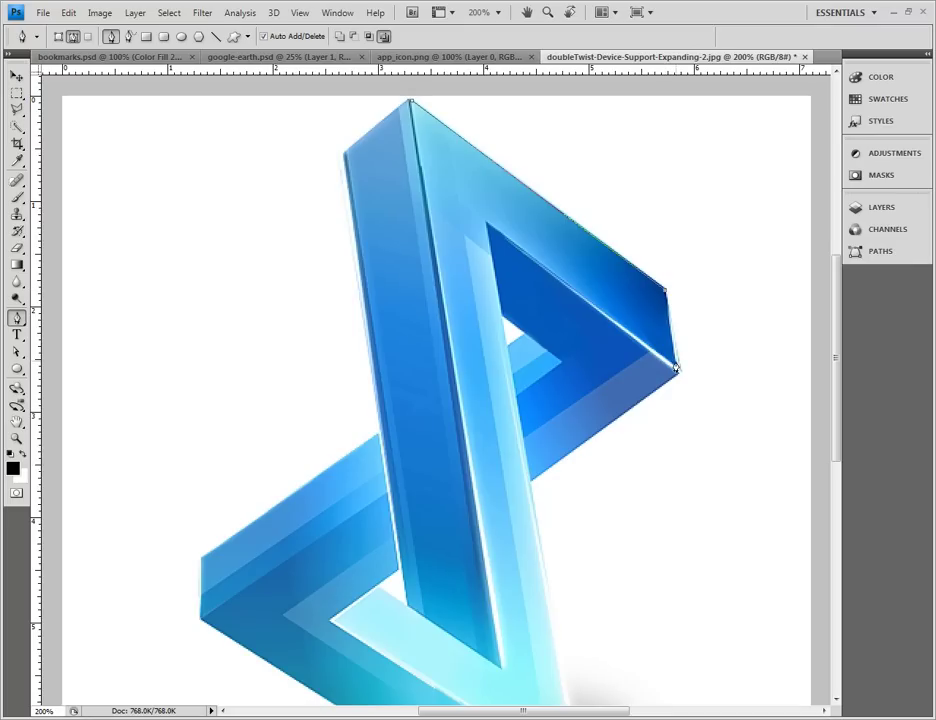
pyautogui.click(487, 223)
pyautogui.scroll(-3, 497, 285)
pyautogui.scroll(-3, 545, 550)
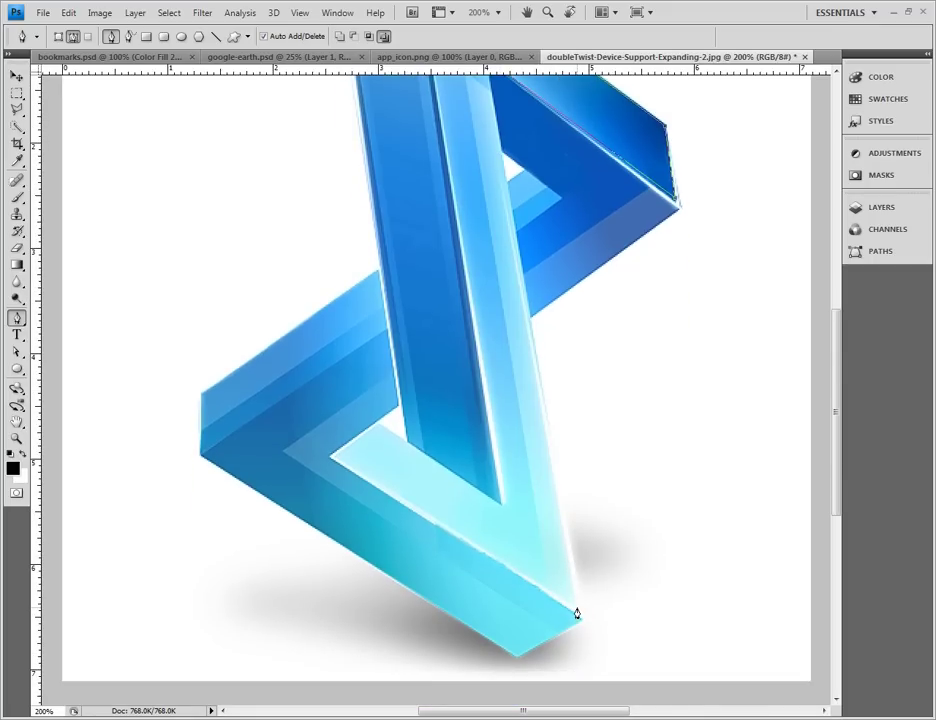
pyautogui.click(577, 607)
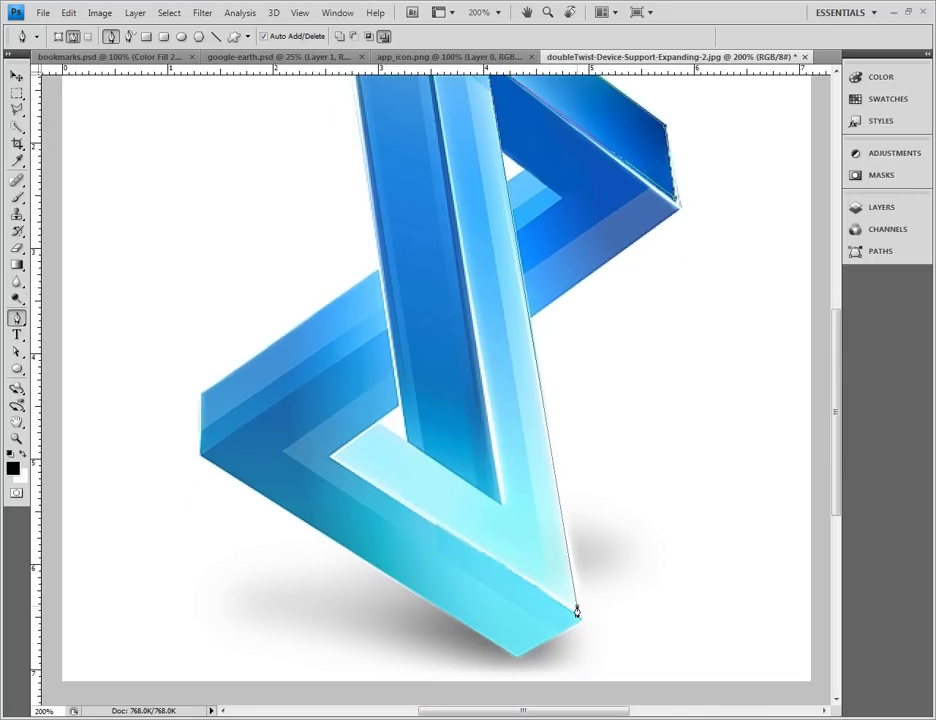
pyautogui.click(334, 458)
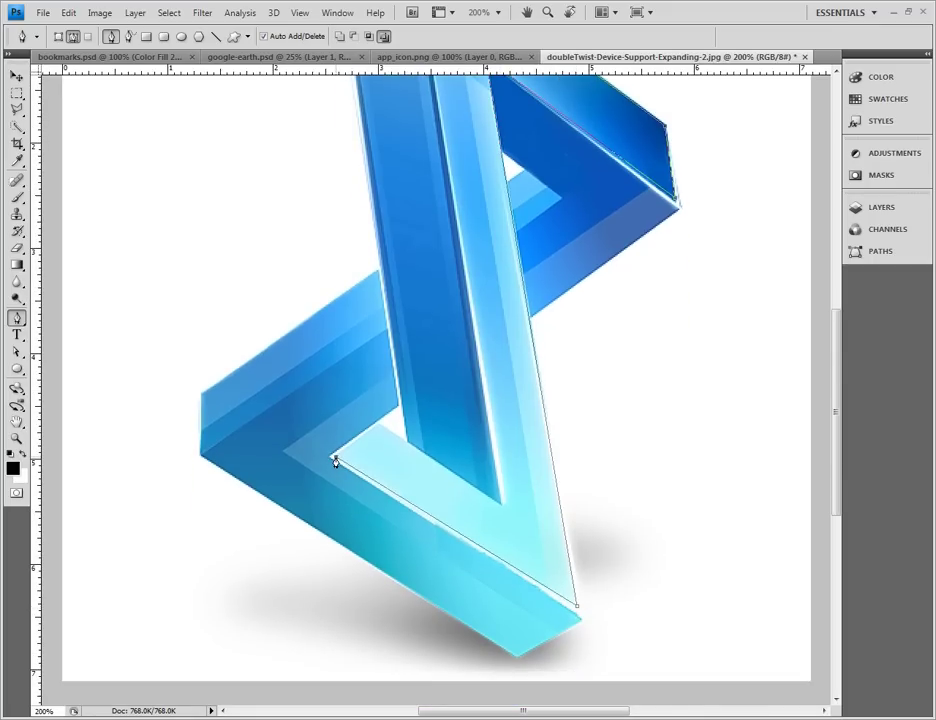
pyautogui.click(379, 425)
pyautogui.scroll(5, 486, 468)
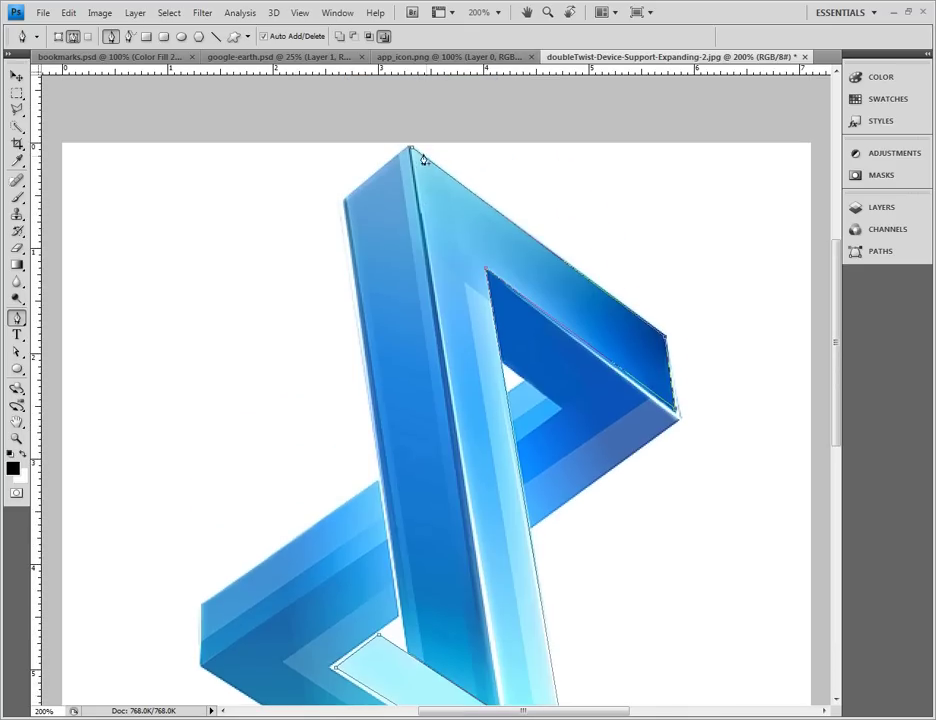
pyautogui.click(411, 150)
# - Open the path's context menu, then create a blank 512×512 Untitled-1 document and close it
pyautogui.rightClick(453, 213)
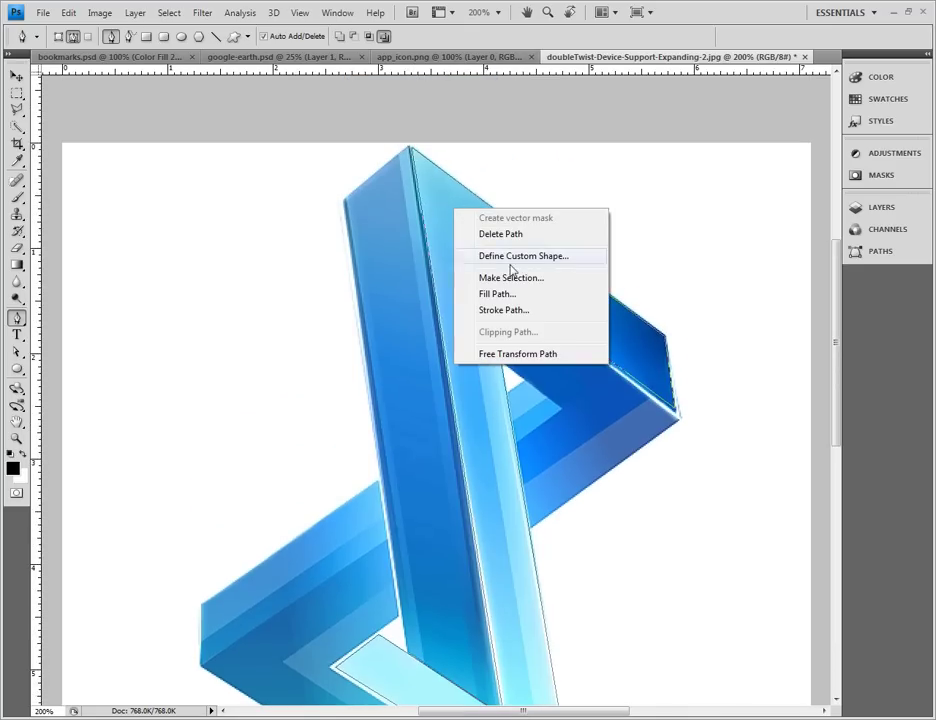
pyautogui.click(569, 317)
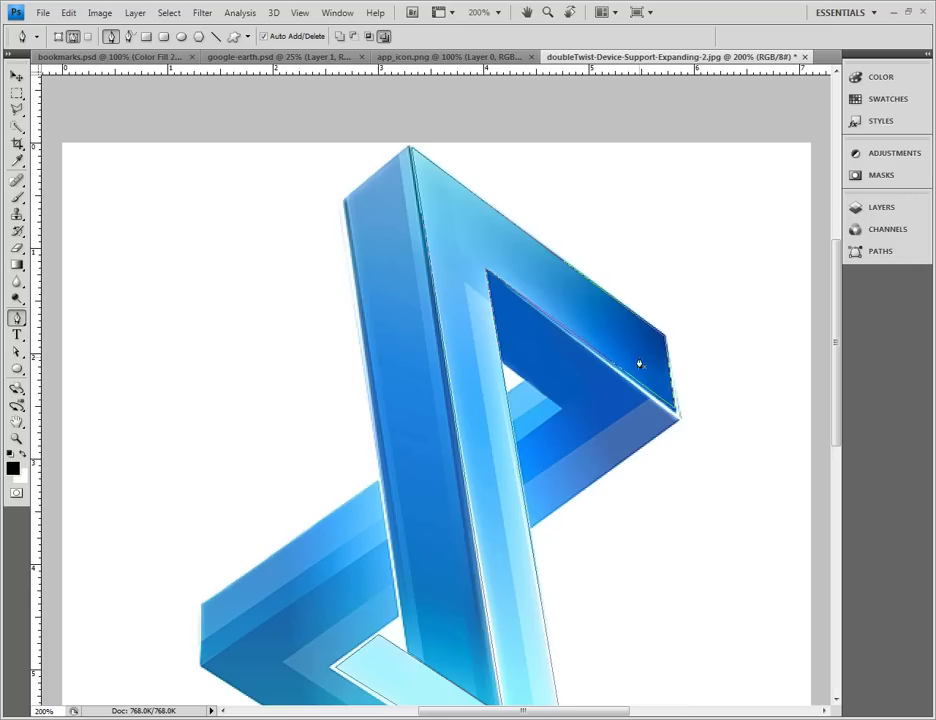
pyautogui.hotkey('ctrl', 'n')
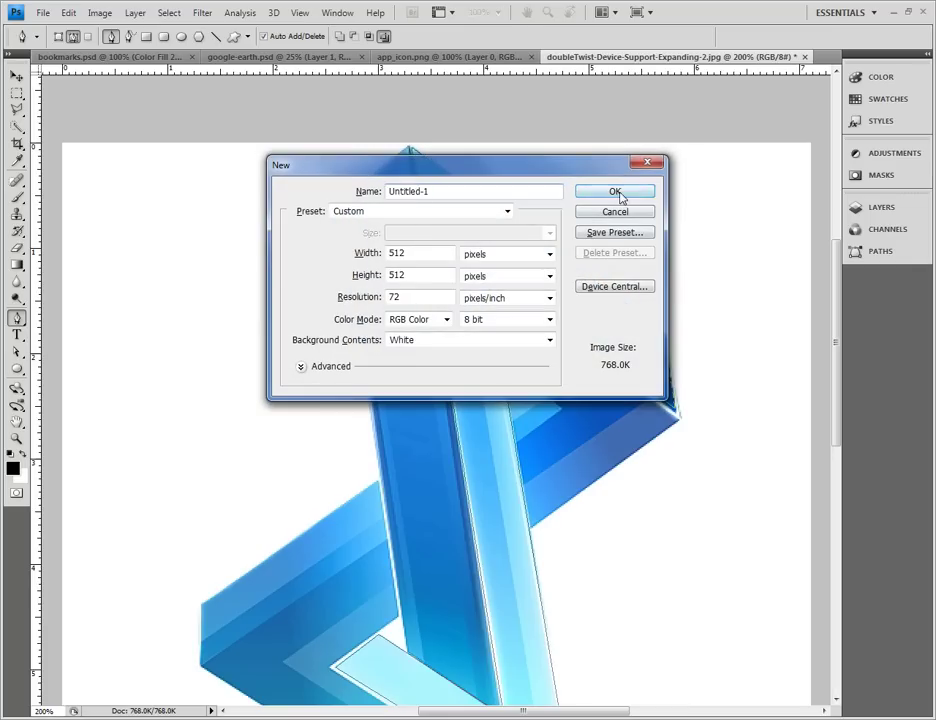
pyautogui.click(615, 192)
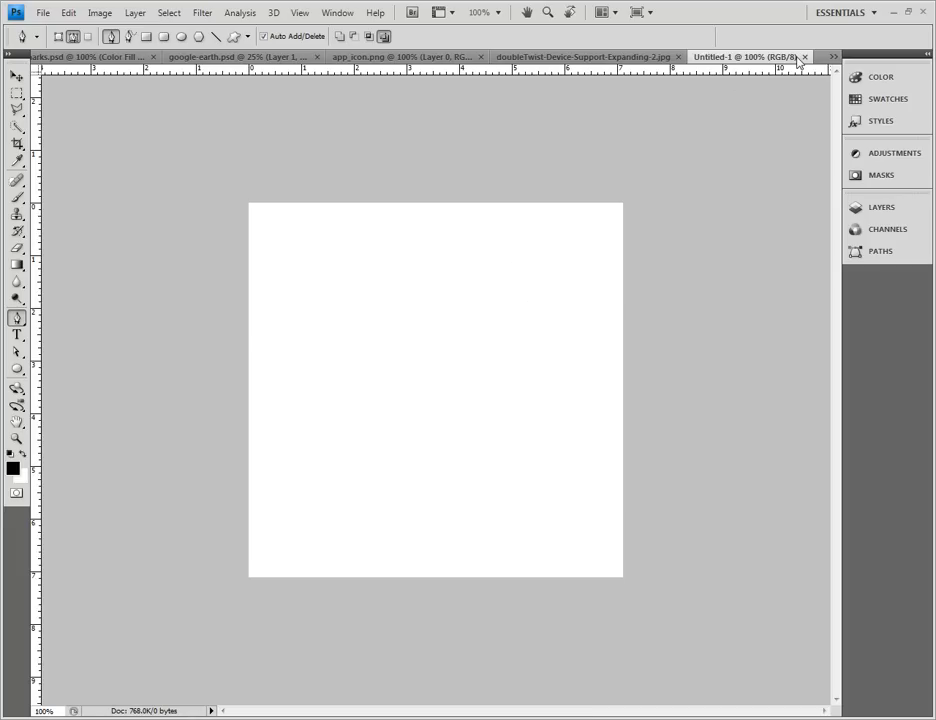
pyautogui.click(805, 56)
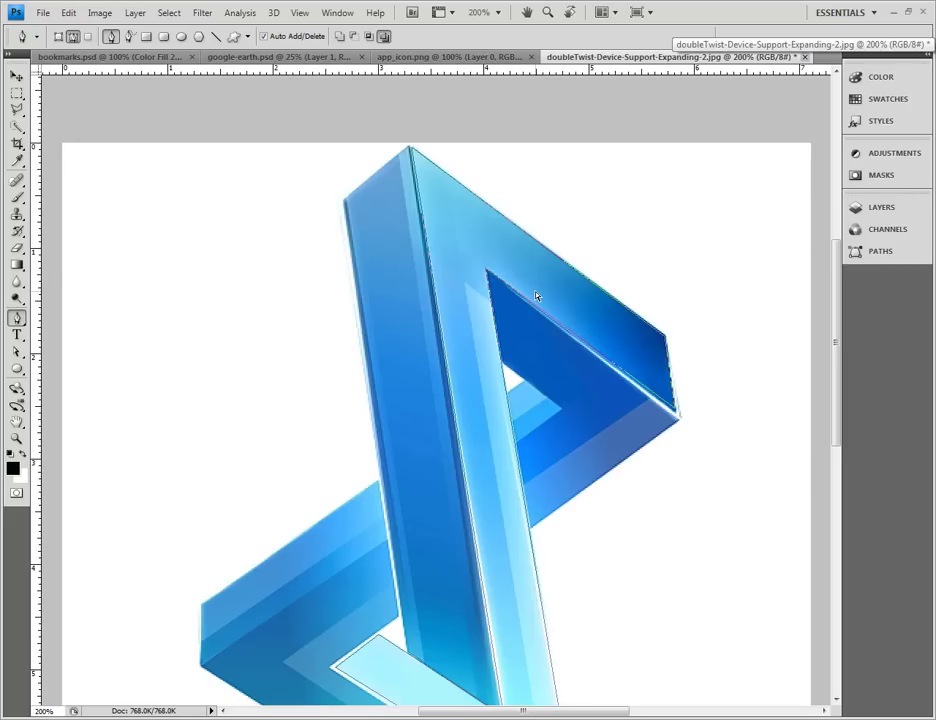
# - Add Layer 1 and fill the traced path with black
pyautogui.hotkey('ctrl', 'shift', 'n')
pyautogui.click(589, 240)
pyautogui.rightClick(473, 253)
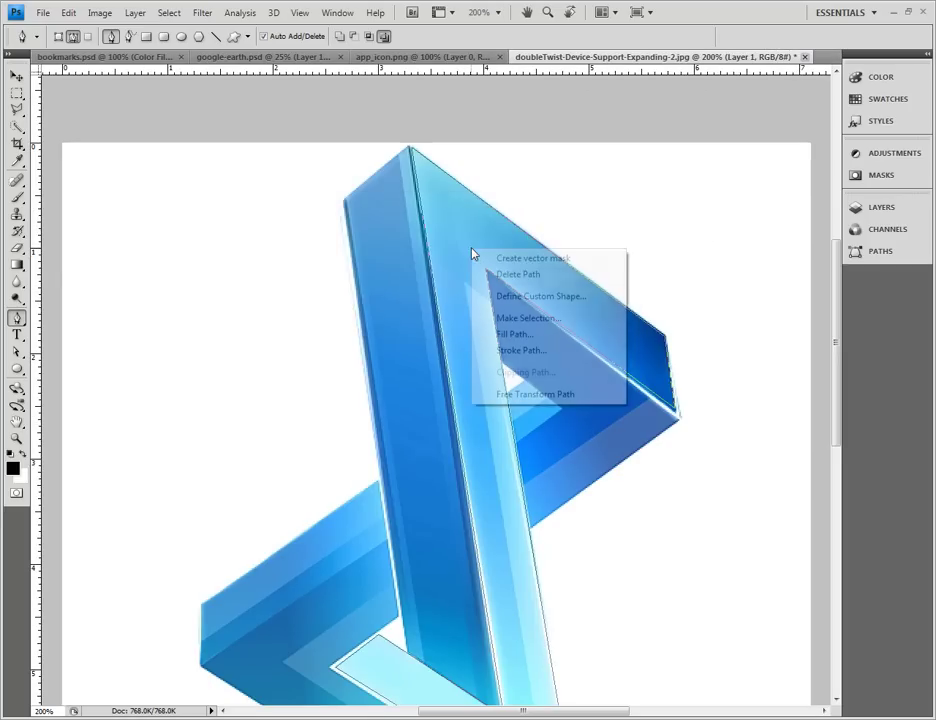
pyautogui.click(537, 339)
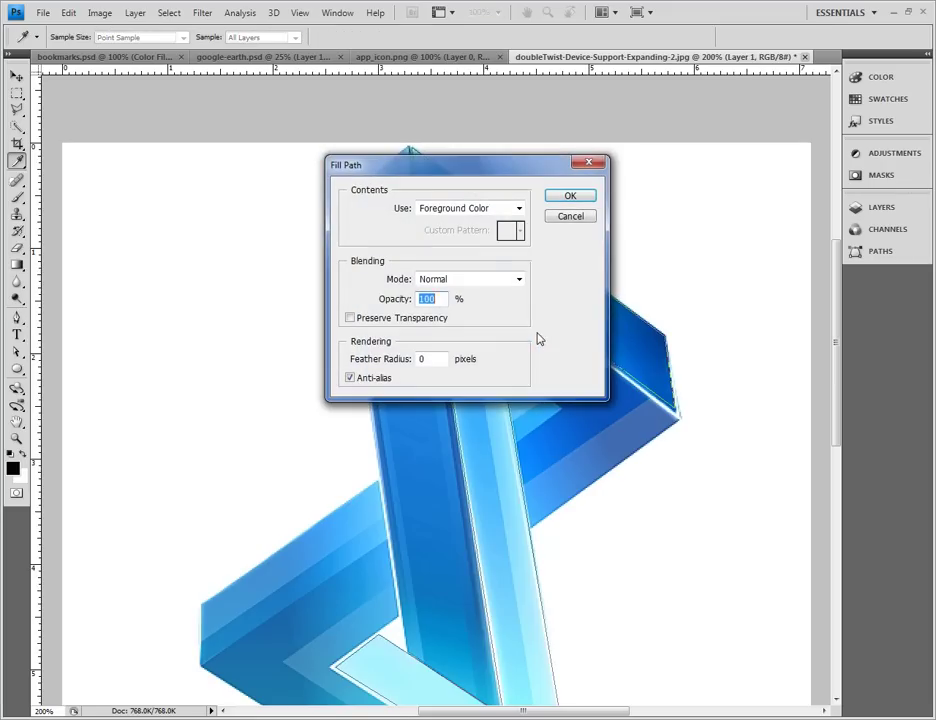
pyautogui.click(570, 198)
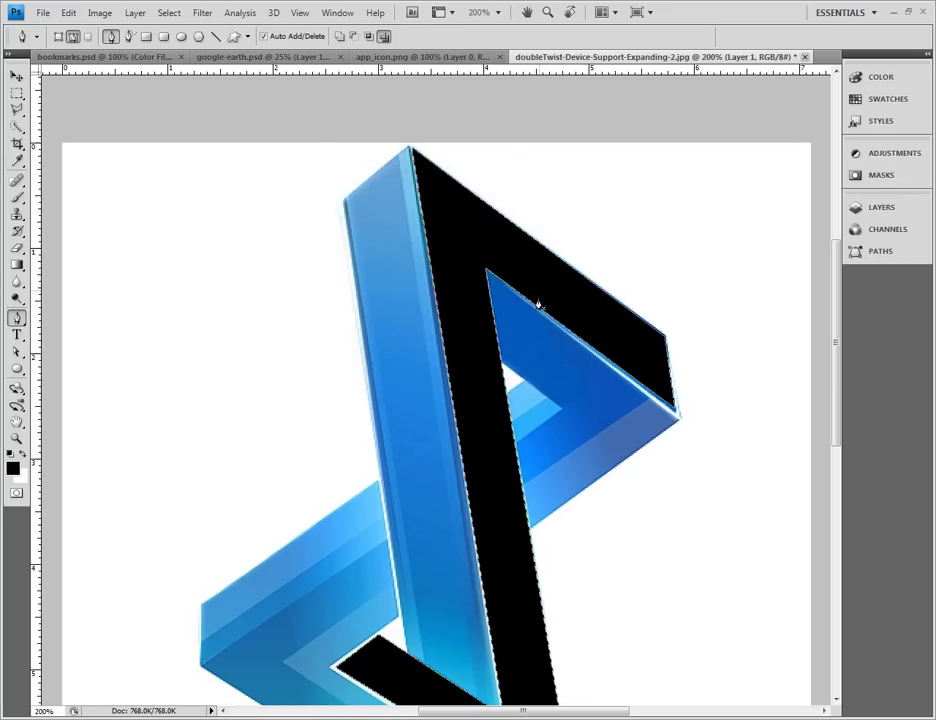
pyautogui.scroll(-2, 651, 411)
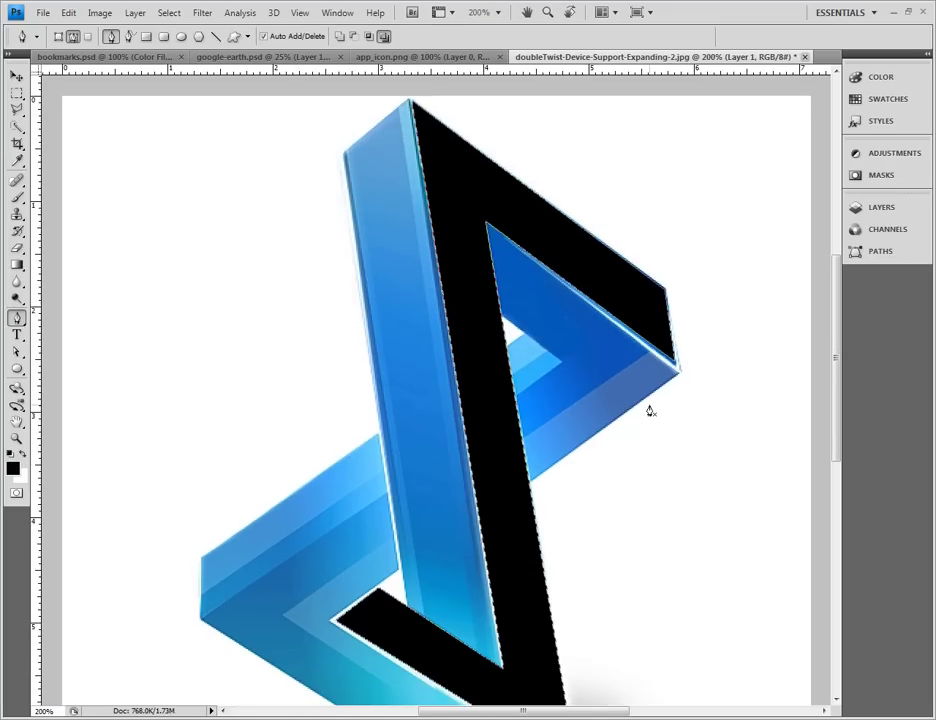
# - On new Layer 2, trace the long bar's left side face and fill it black
pyautogui.hotkey('ctrl', 'shift', 'n')
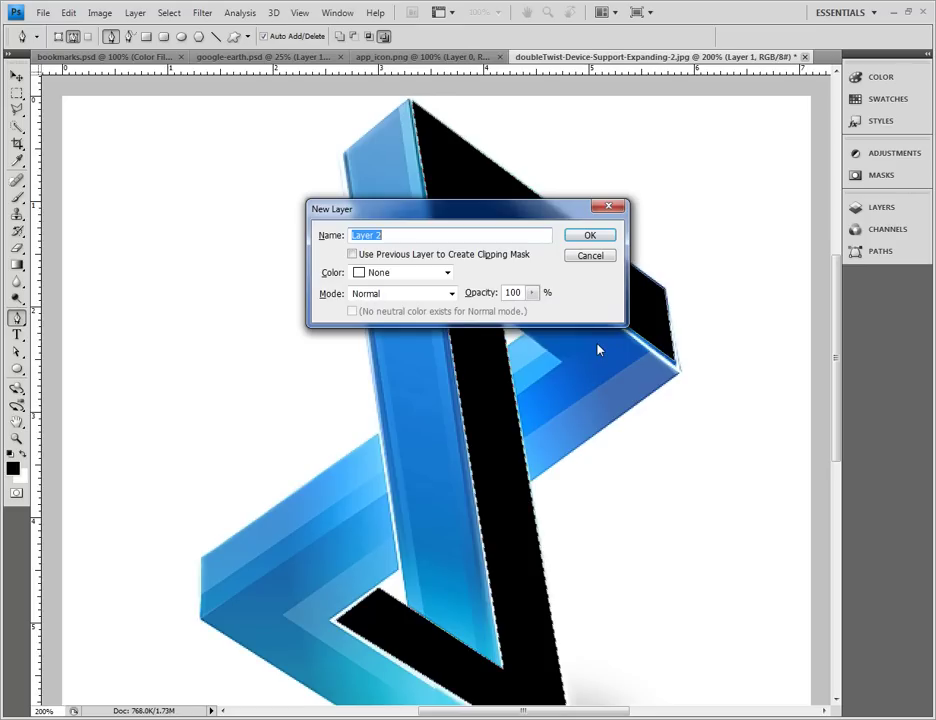
pyautogui.press('Return')
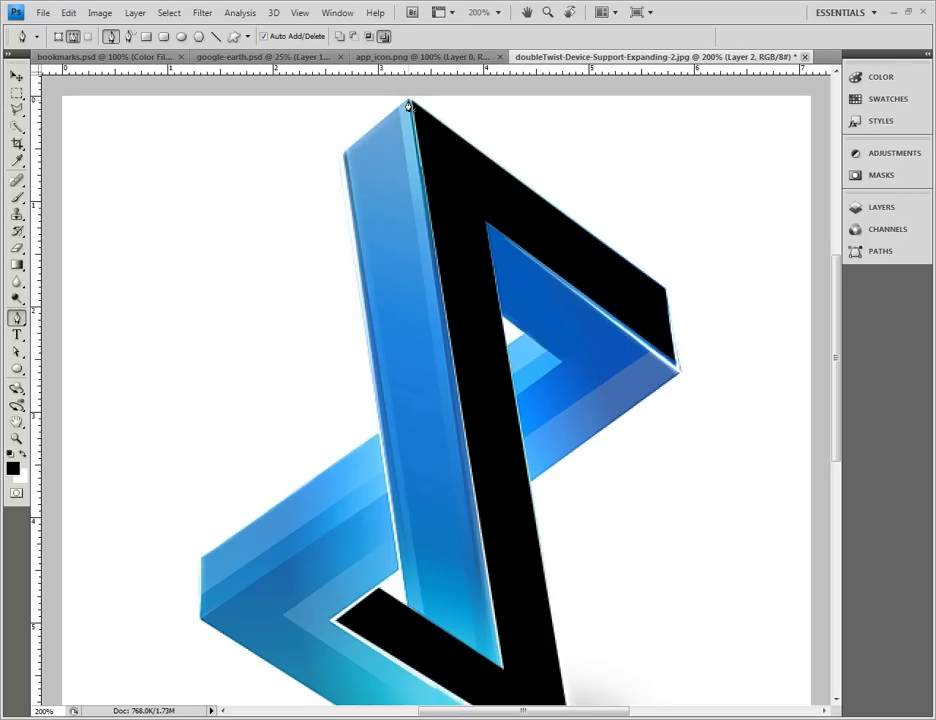
pyautogui.scroll(-1, 424, 524)
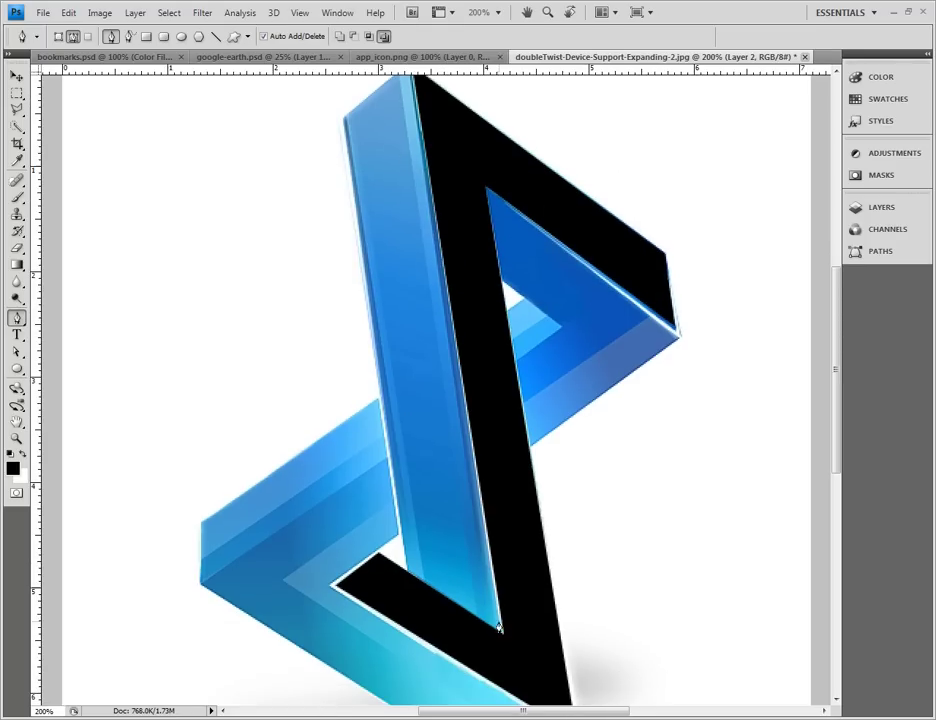
pyautogui.click(499, 632)
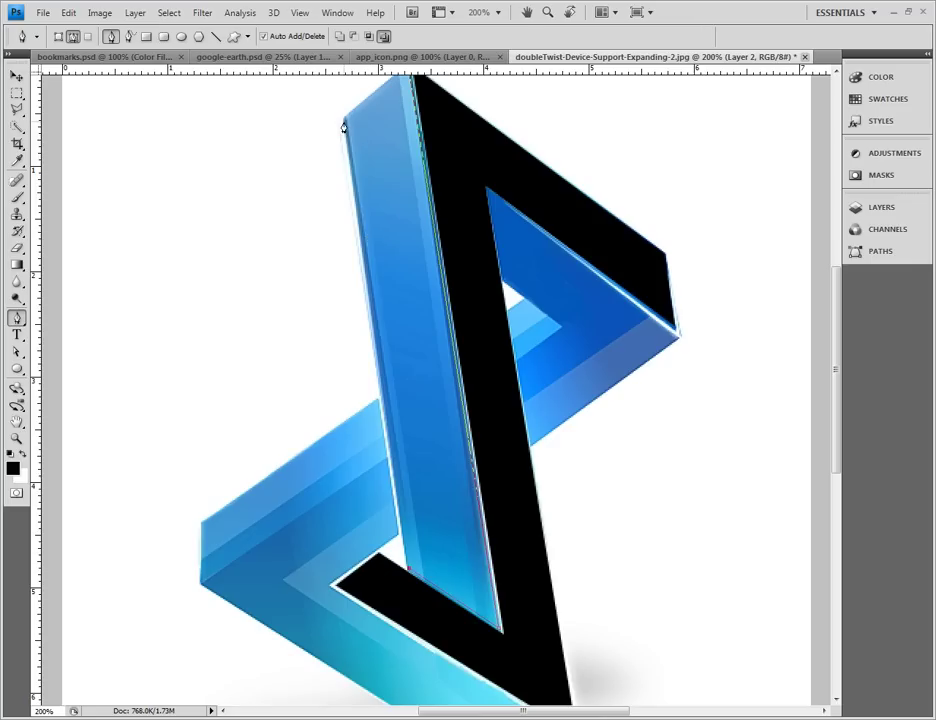
pyautogui.scroll(3, 345, 125)
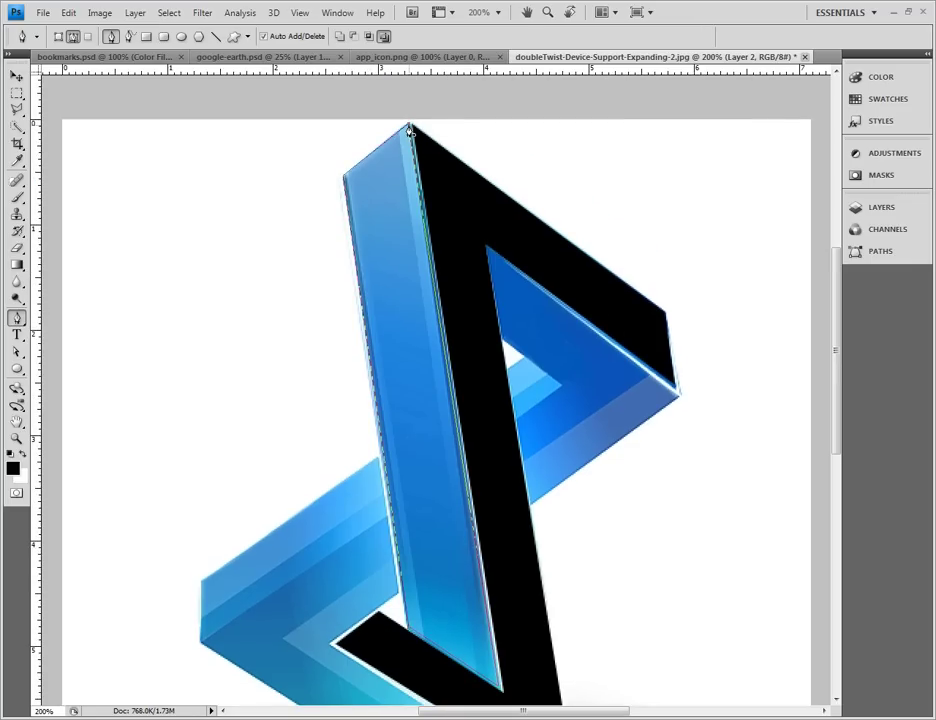
pyautogui.scroll(-3, 395, 409)
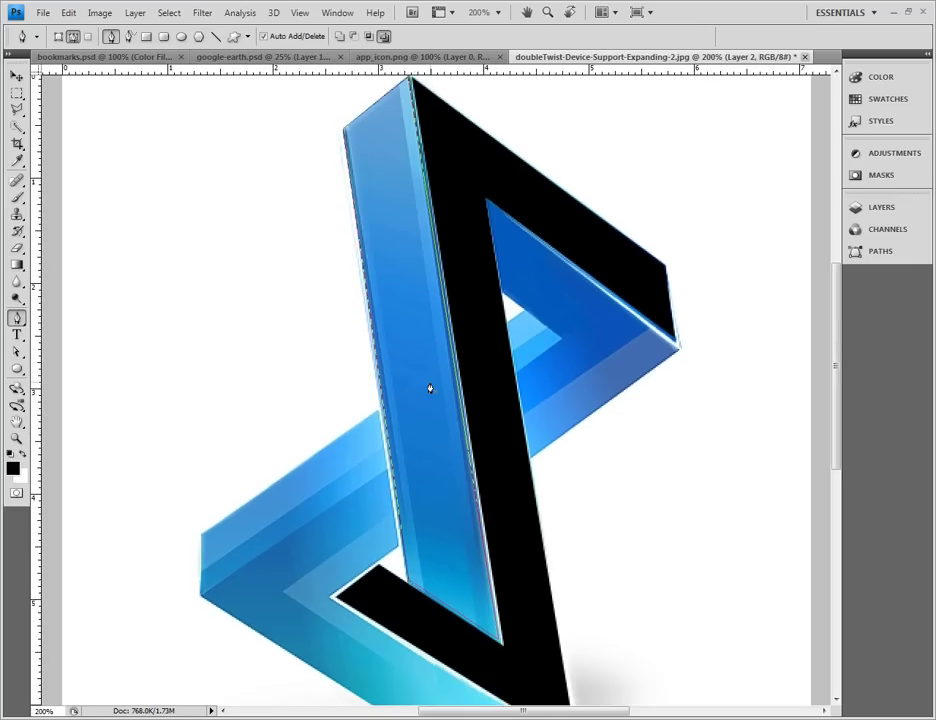
pyautogui.rightClick(430, 388)
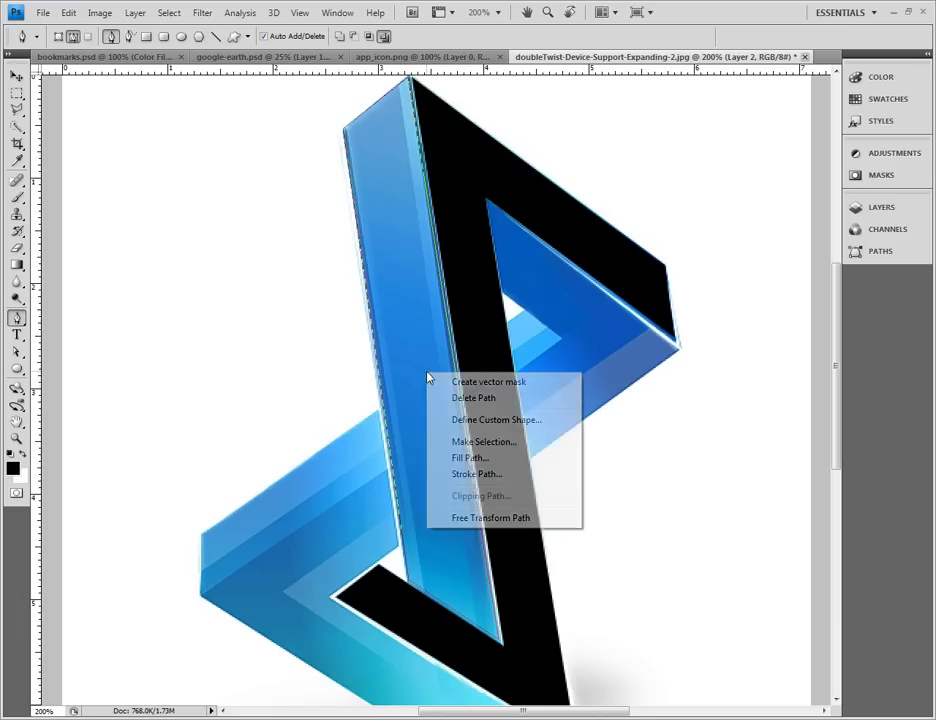
pyautogui.click(495, 457)
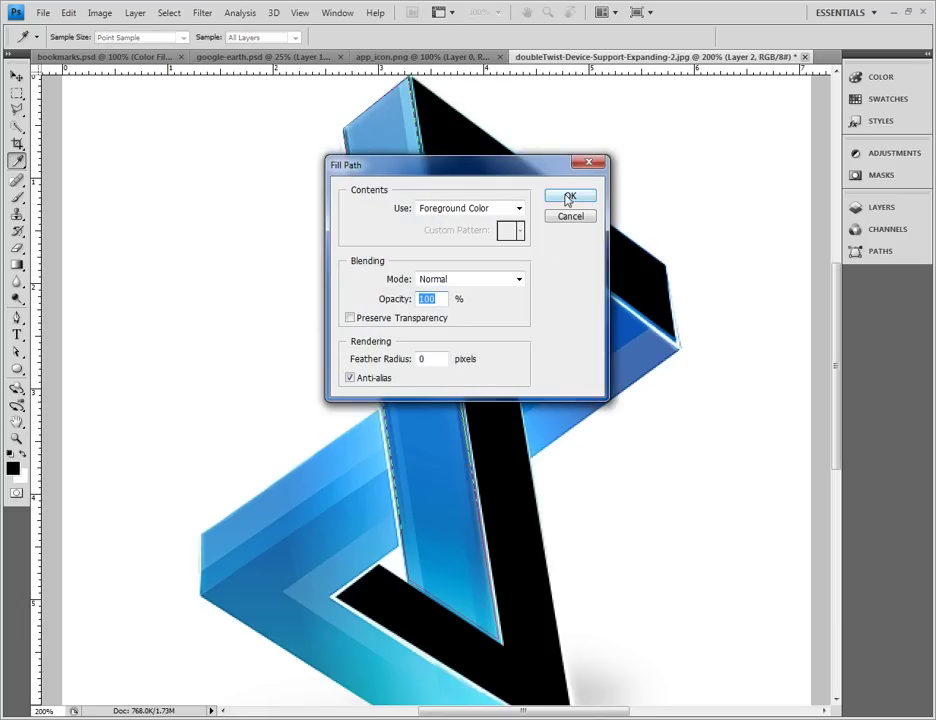
pyautogui.click(574, 197)
pyautogui.hotkey('ctrl', 'shift', 'n')
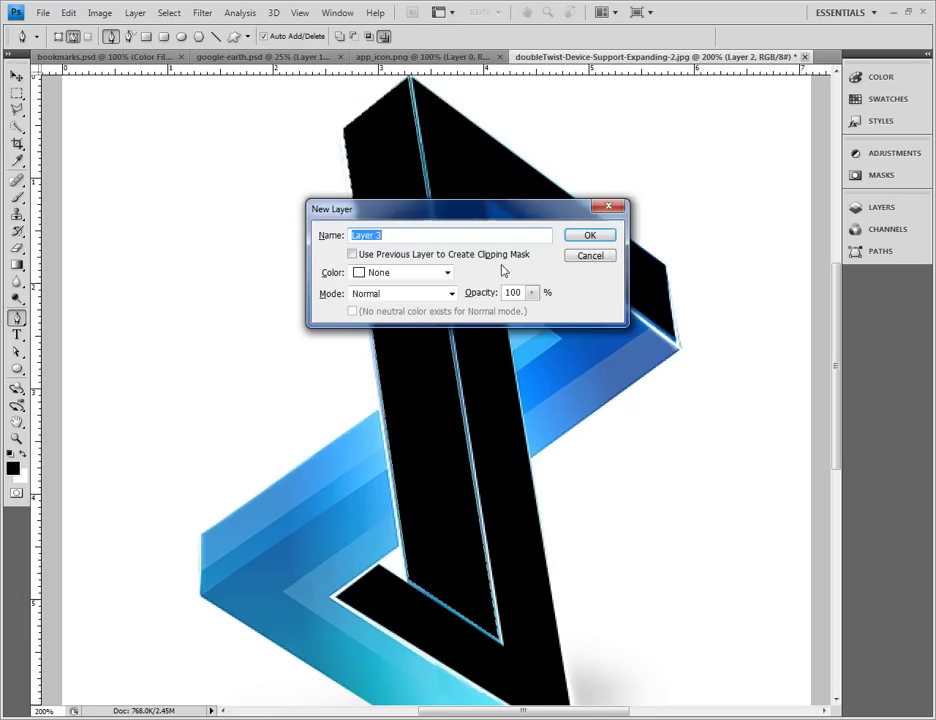
# - On Layer 3, outline the lower-left arm's top face and fill the path black
pyautogui.click(598, 237)
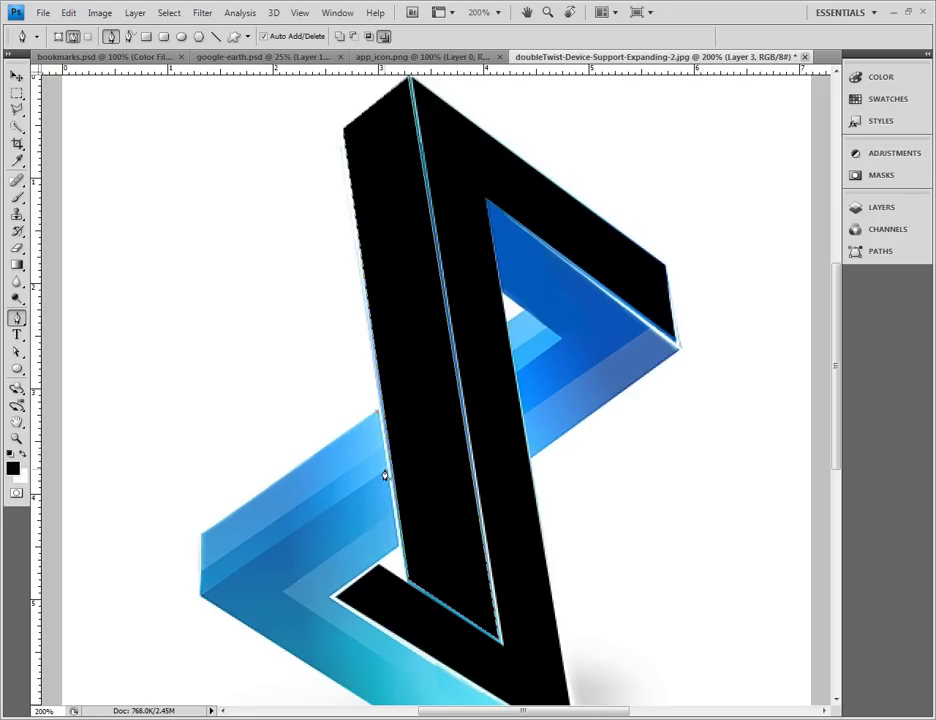
pyautogui.click(377, 411)
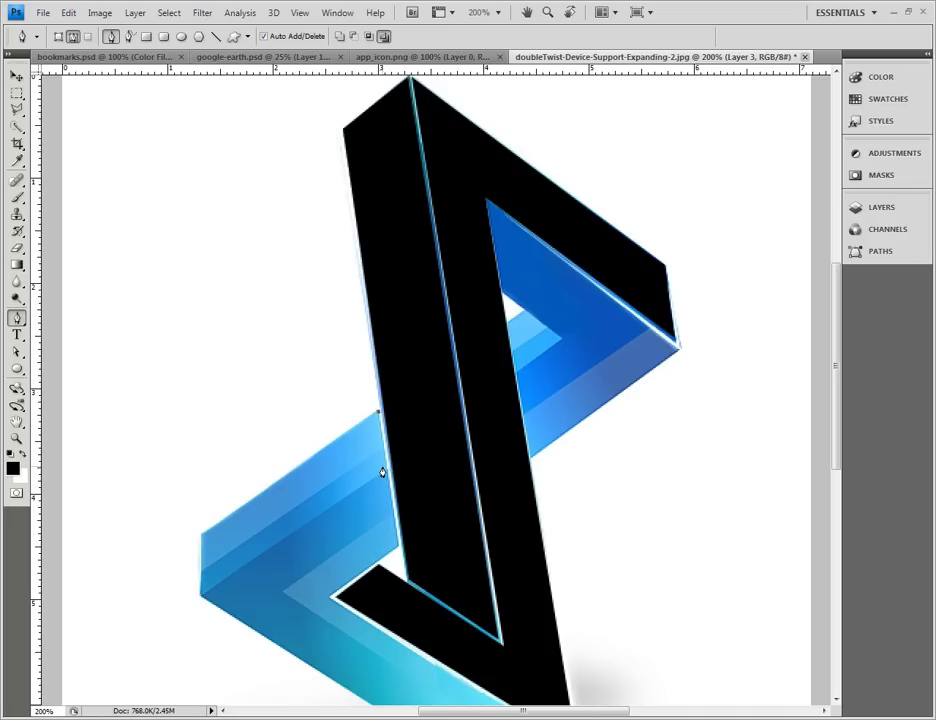
pyautogui.click(200, 596)
pyautogui.click(377, 415)
pyautogui.rightClick(363, 455)
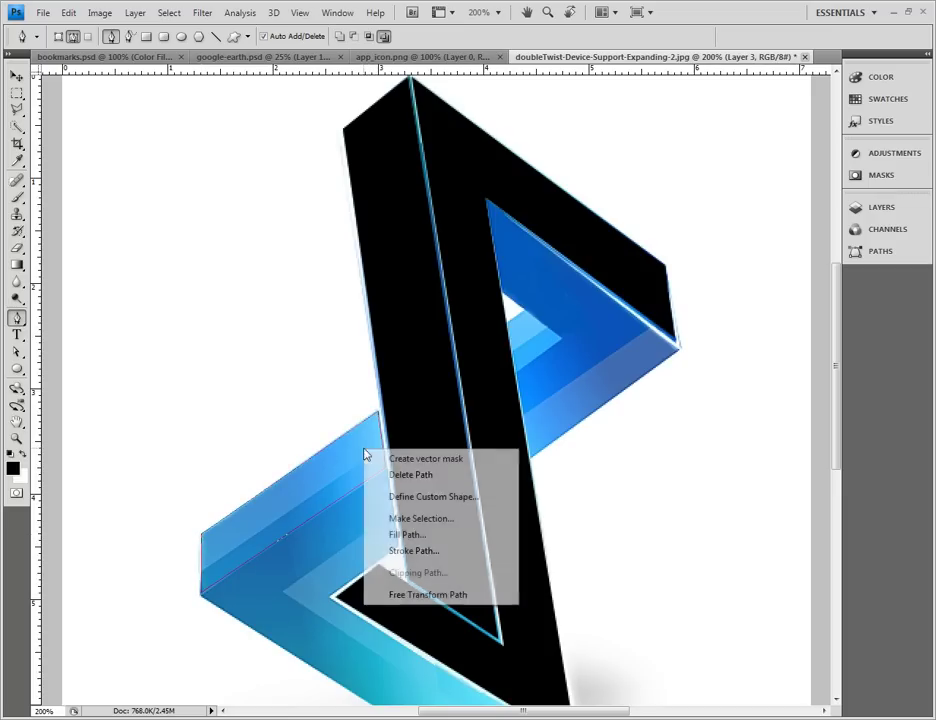
pyautogui.click(425, 537)
pyautogui.click(560, 195)
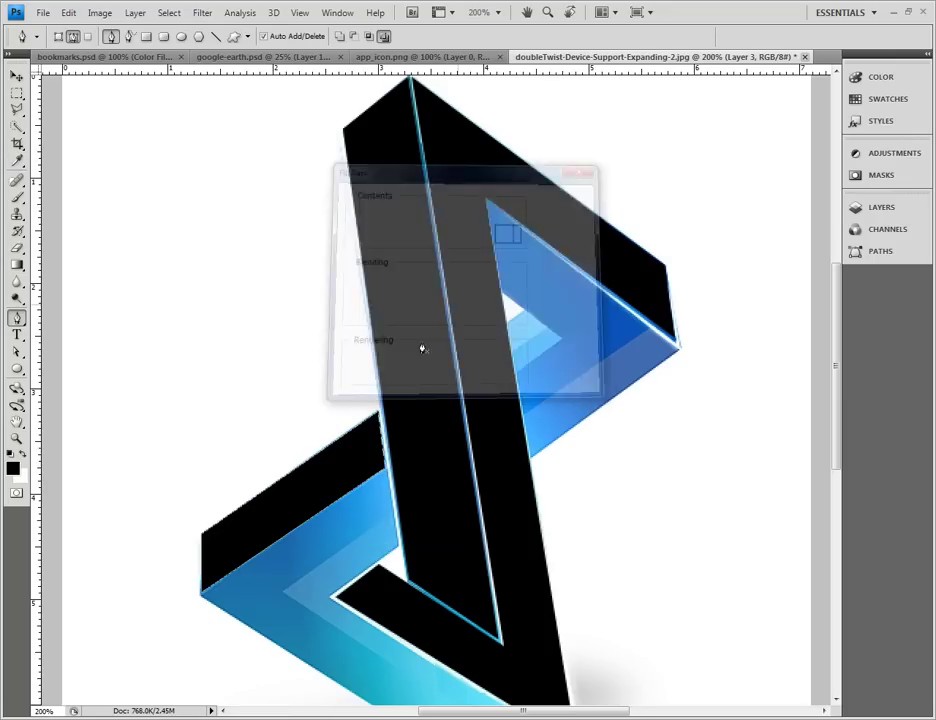
# - Add Layer 4 and trace a closed outline around the lower blue arm
pyautogui.hotkey('ctrl', 'shift', 'n')
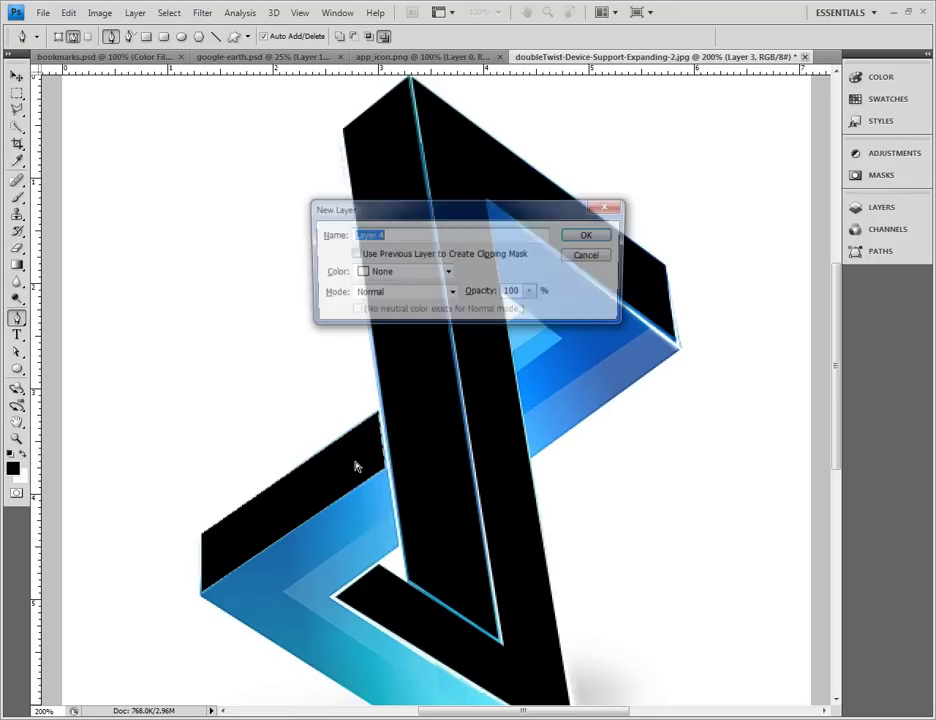
pyautogui.press('Return')
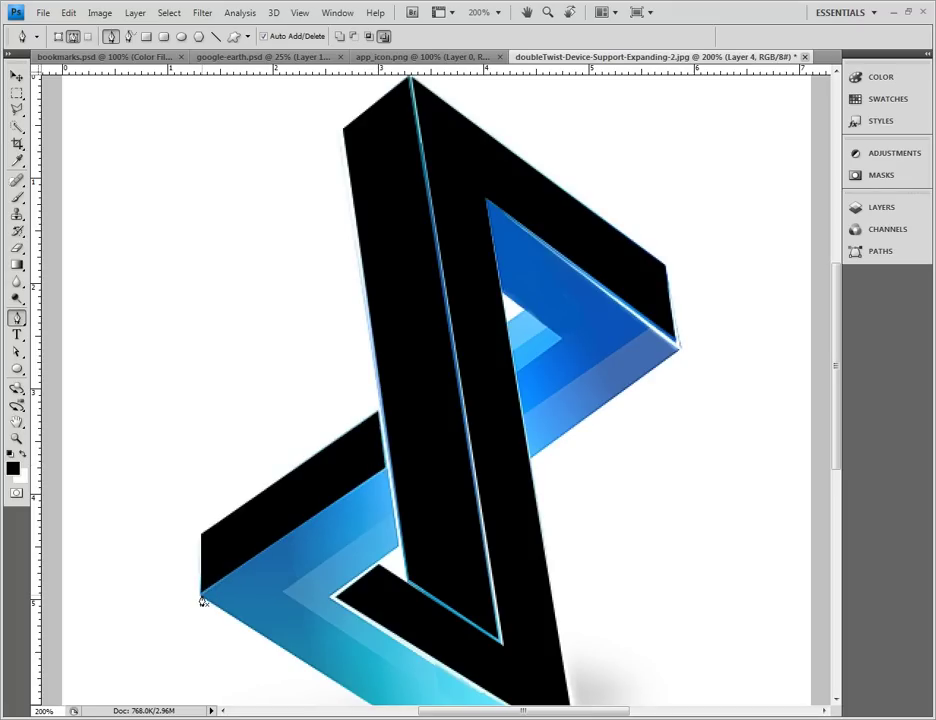
pyautogui.click(201, 596)
pyautogui.click(384, 472)
pyautogui.scroll(-2, 397, 551)
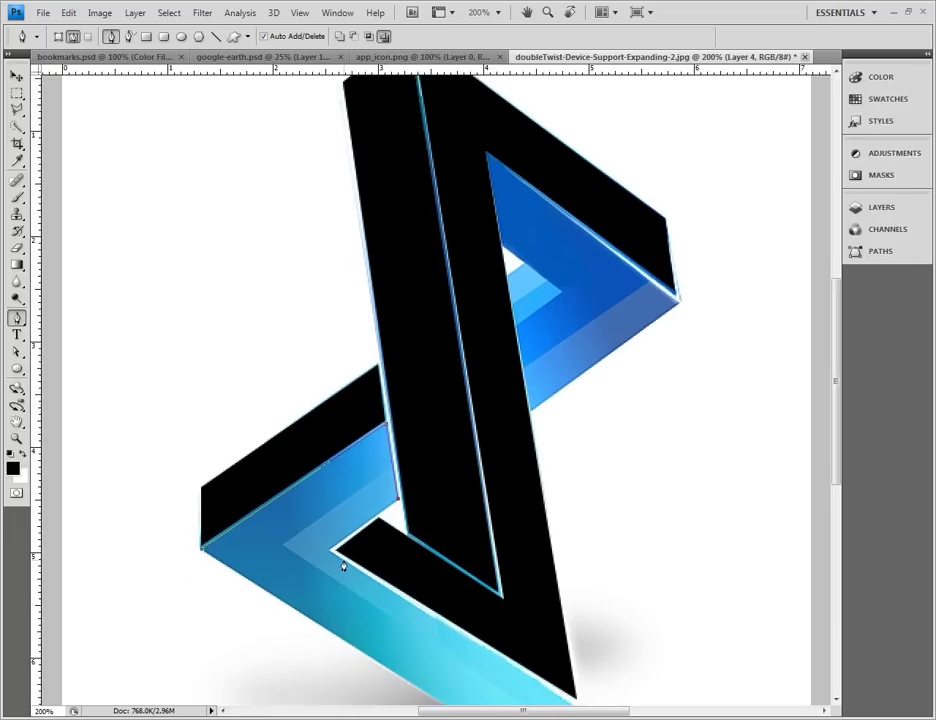
pyautogui.scroll(-4, 577, 608)
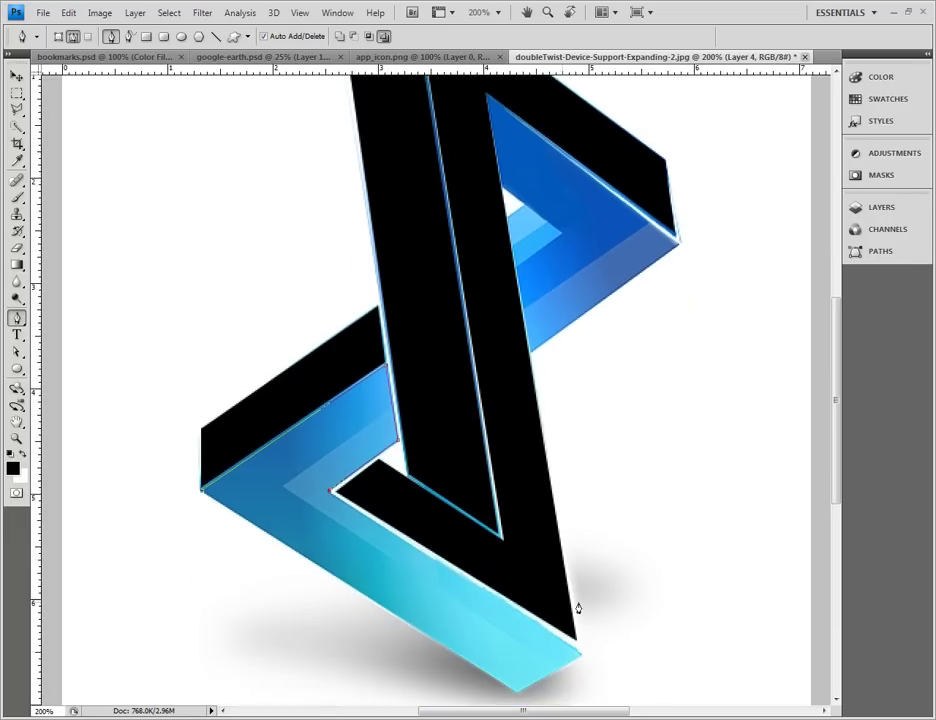
pyautogui.click(581, 607)
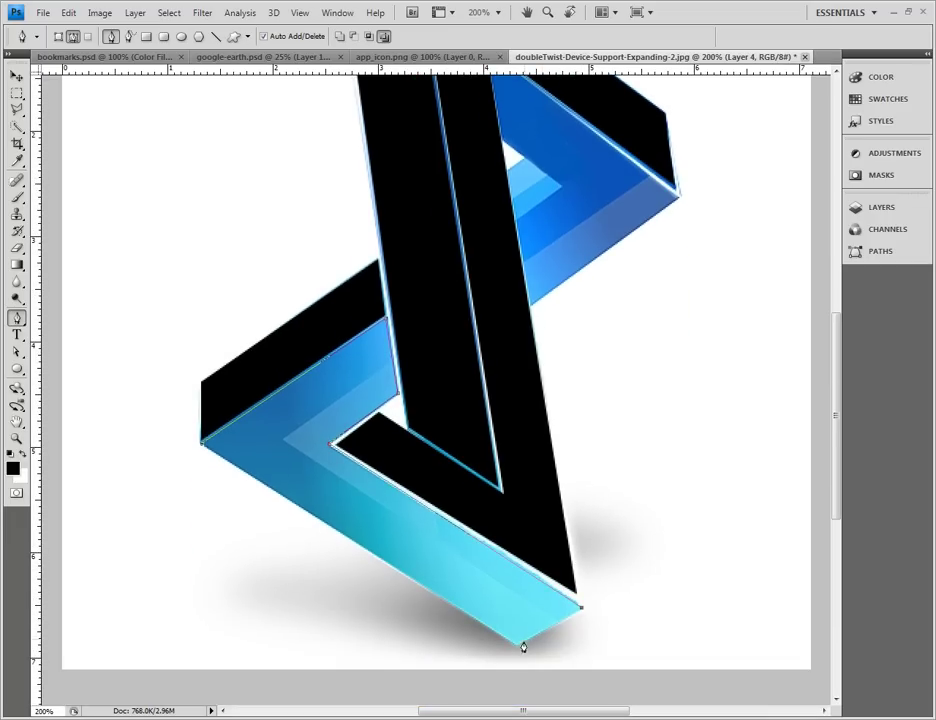
pyautogui.click(516, 645)
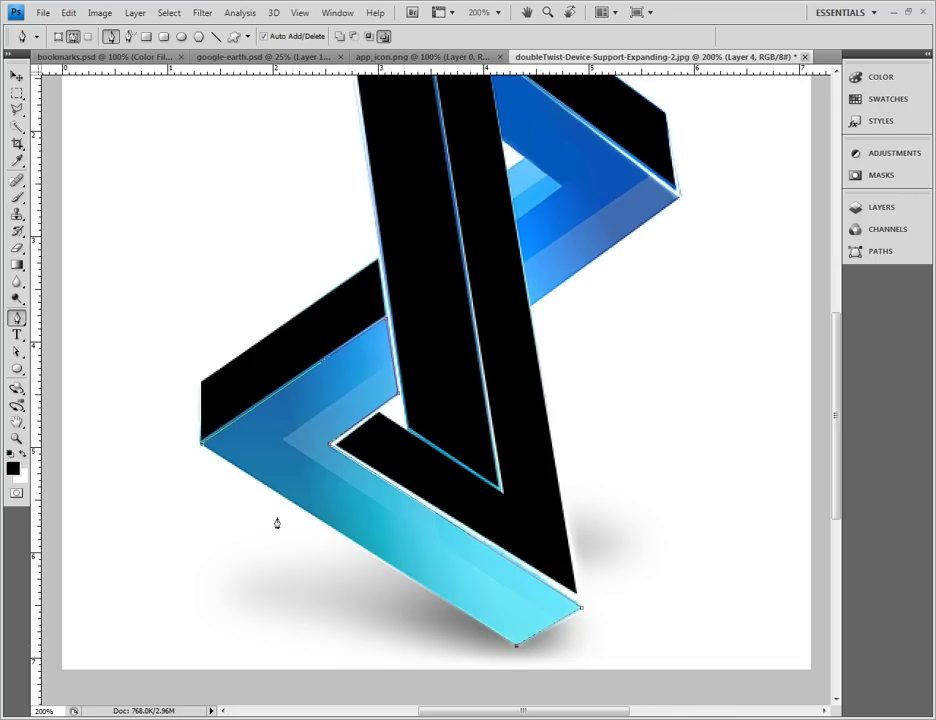
pyautogui.click(204, 443)
# - Fill the lower arm's traced path with black
pyautogui.rightClick(291, 437)
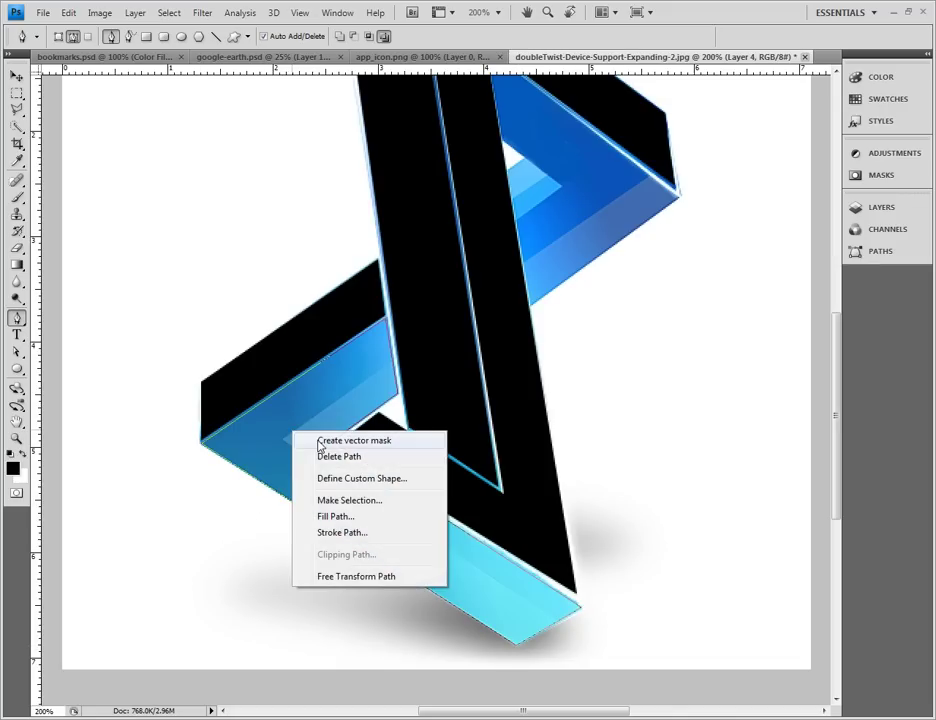
pyautogui.click(376, 519)
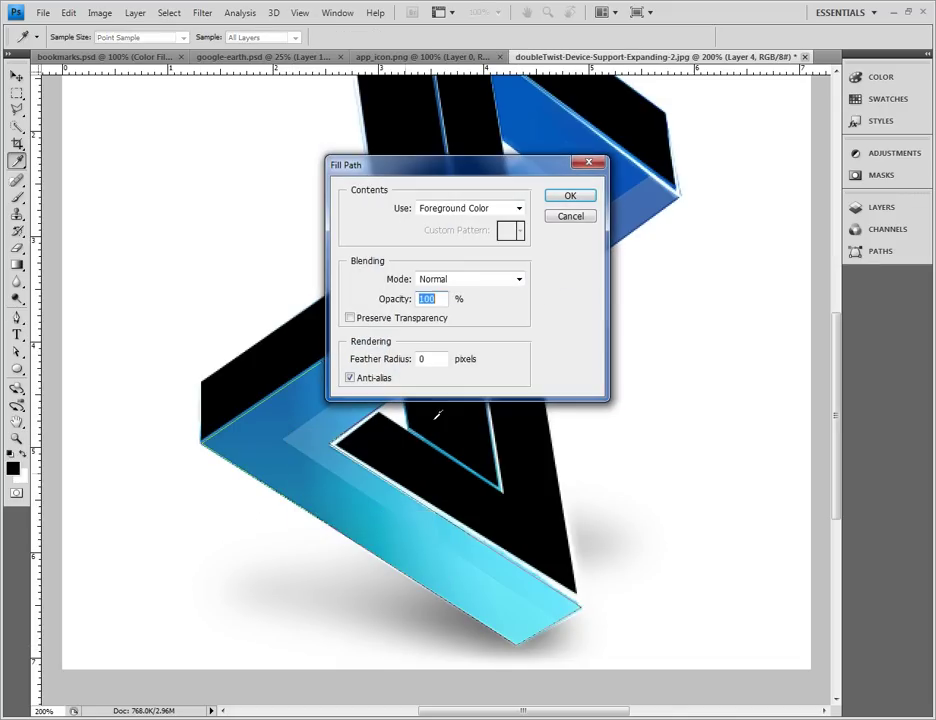
pyautogui.click(571, 197)
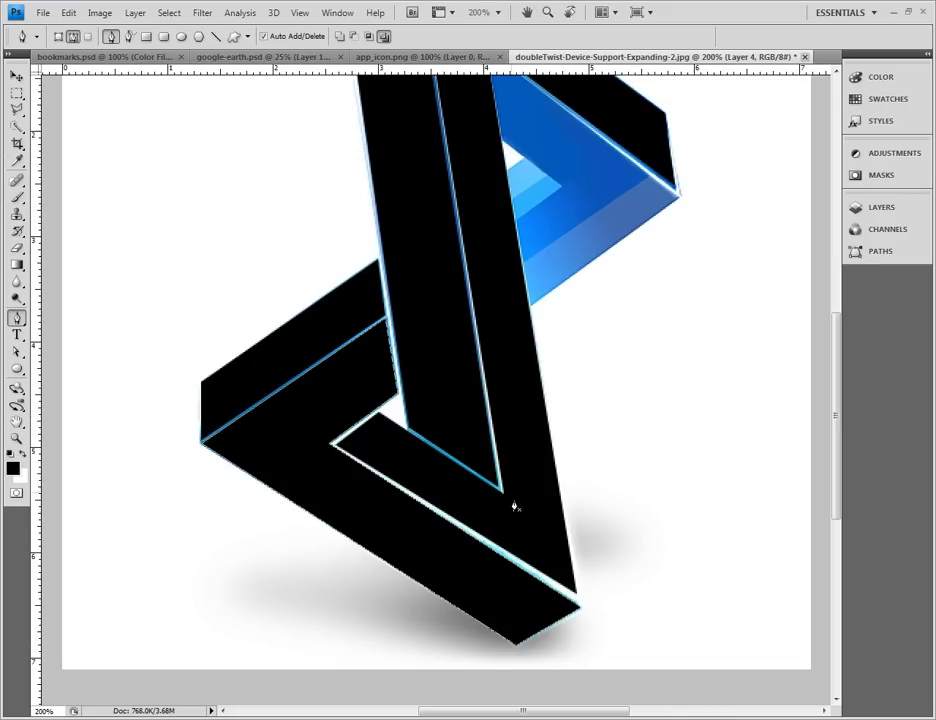
pyautogui.scroll(3, 577, 568)
pyautogui.scroll(5, 577, 572)
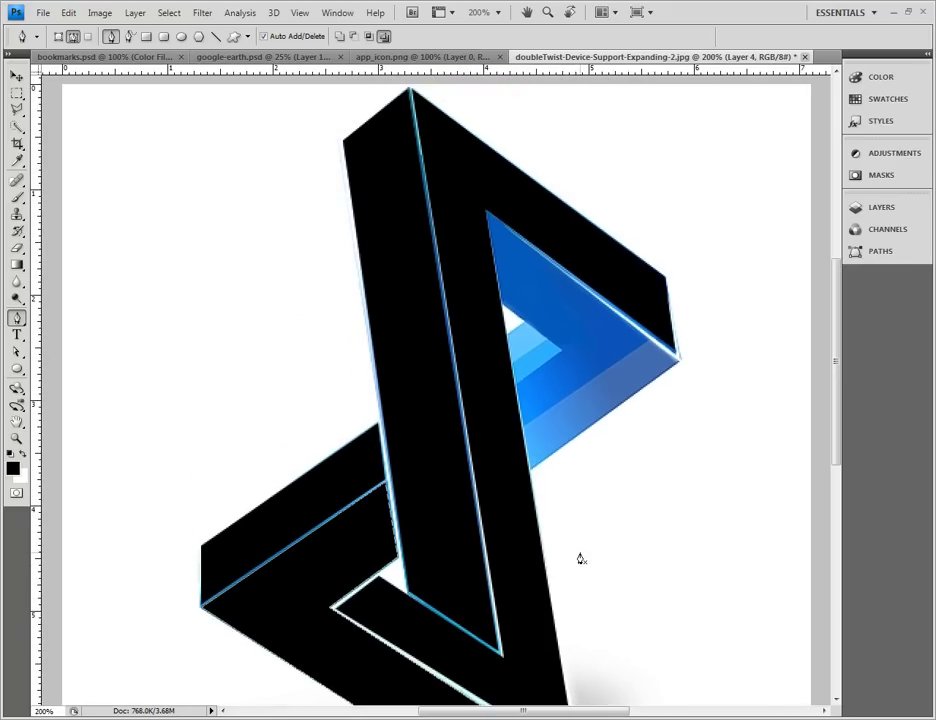
# - On new Layer 5, trace the blue face inside the upper triangle and fill it black
pyautogui.hotkey('ctrl', 'shift', 'n')
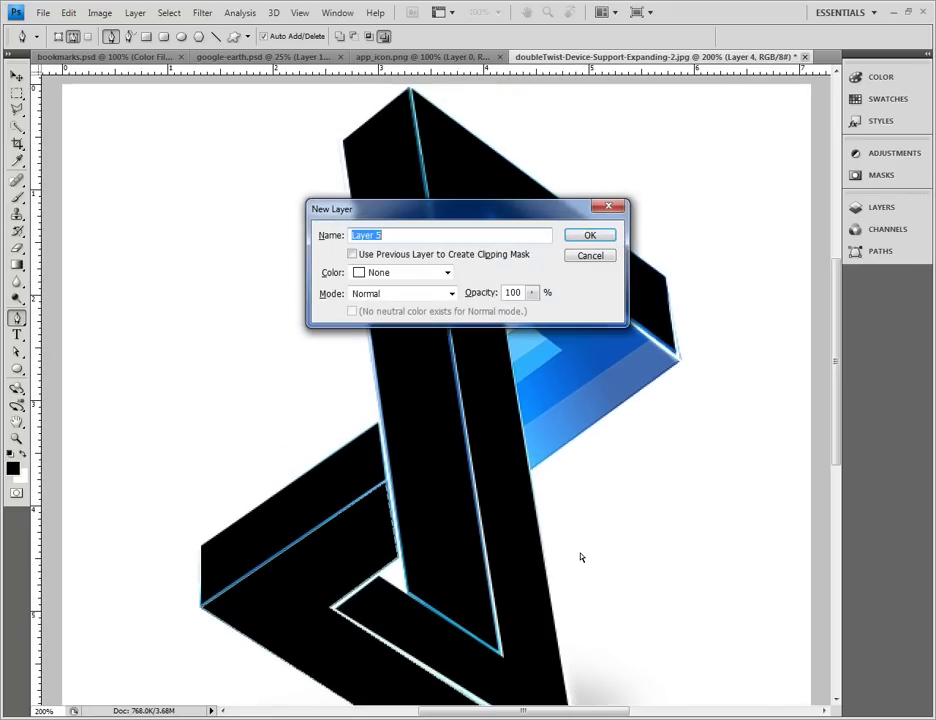
pyautogui.press('Return')
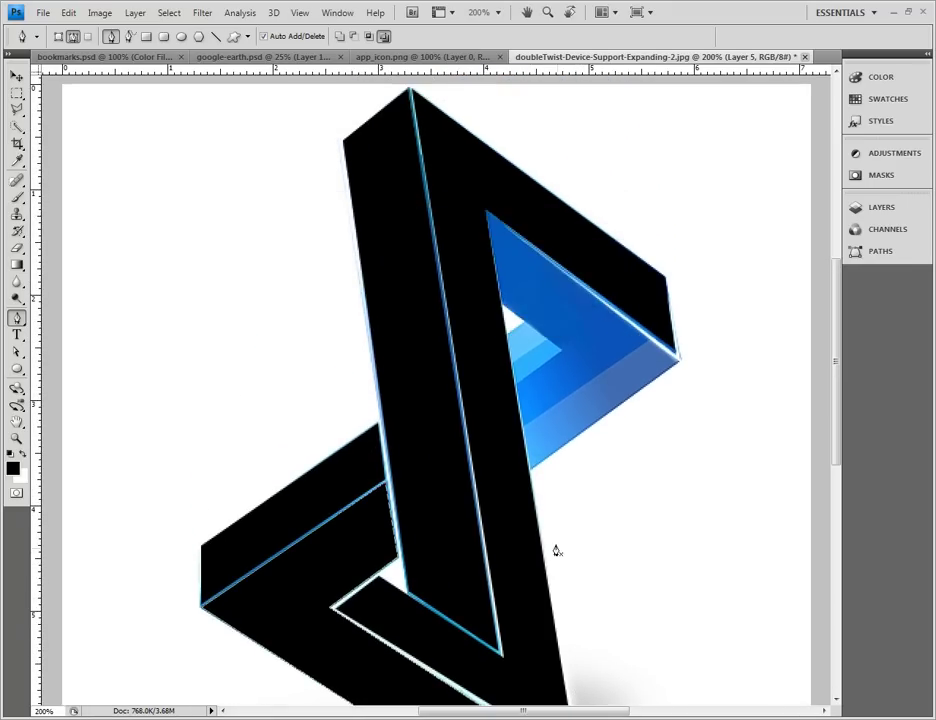
pyautogui.click(487, 215)
pyautogui.click(503, 306)
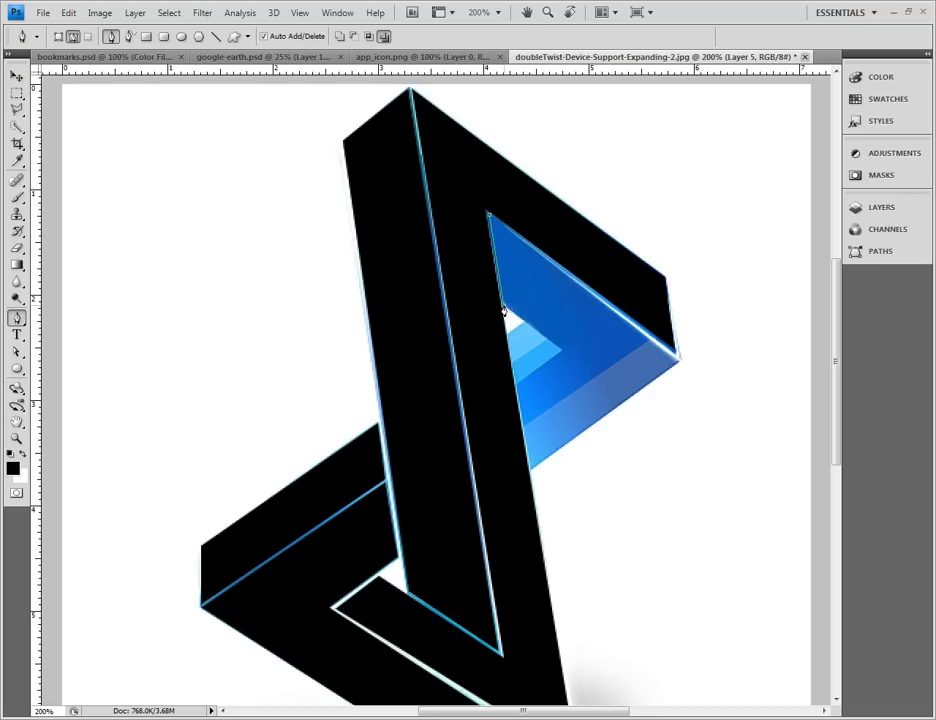
pyautogui.click(561, 350)
pyautogui.click(678, 362)
pyautogui.click(489, 217)
pyautogui.rightClick(601, 344)
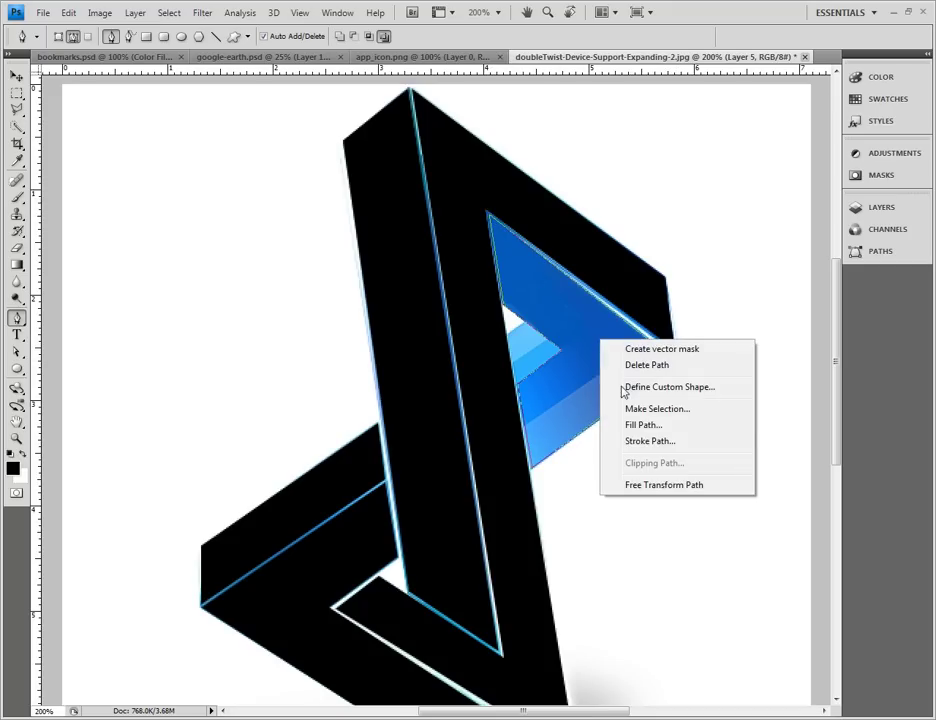
pyautogui.click(677, 426)
pyautogui.click(580, 198)
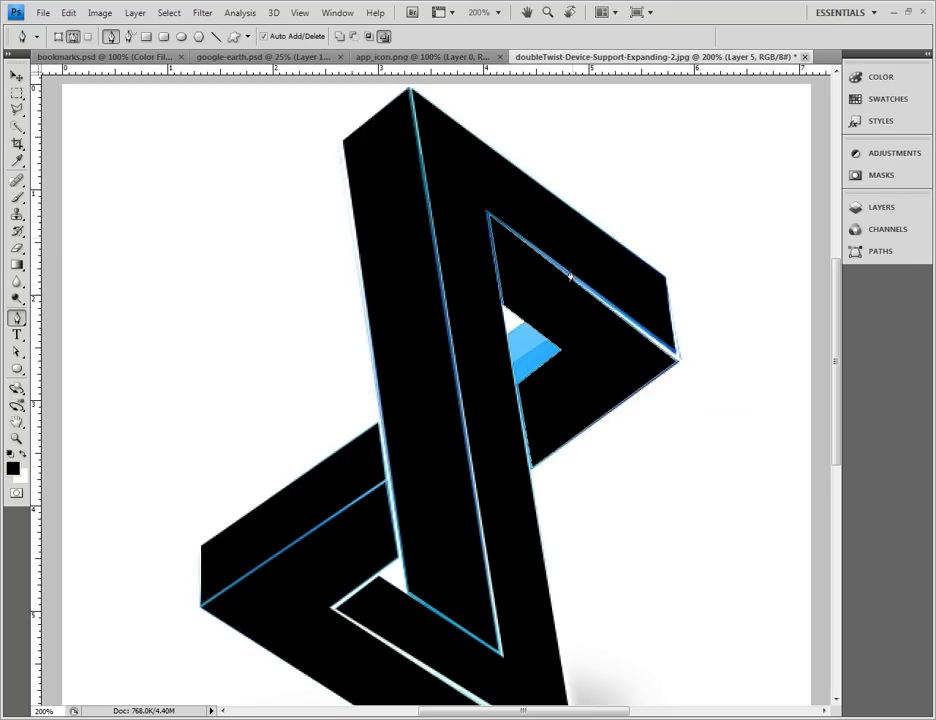
# - On Layer 6, fill the small centre triangle black and expand the panel dock
pyautogui.hotkey('ctrl', 'shift', 'n')
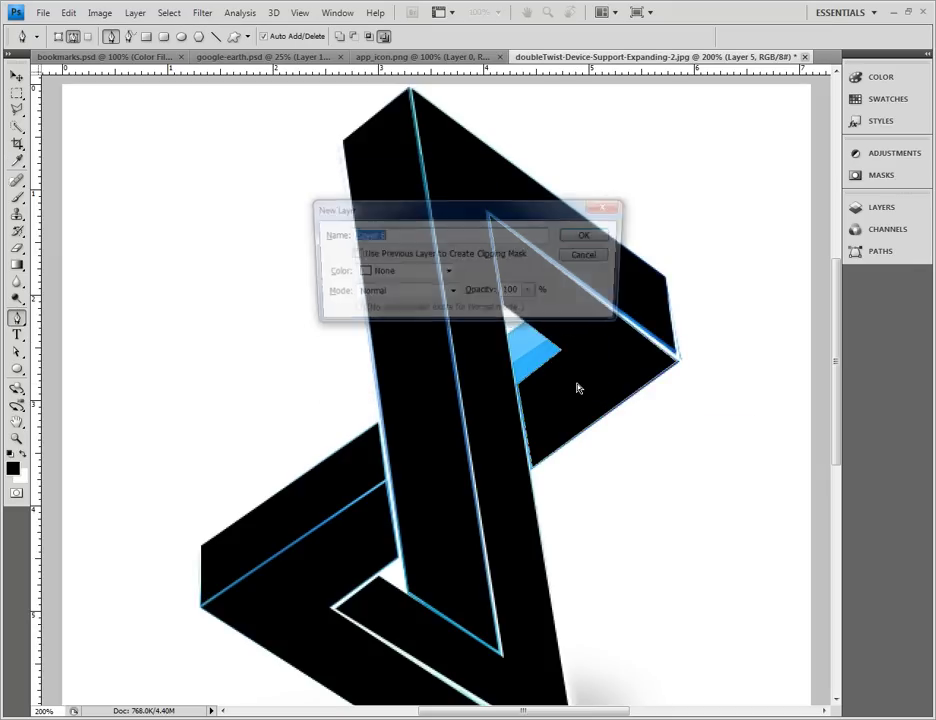
pyautogui.click(591, 237)
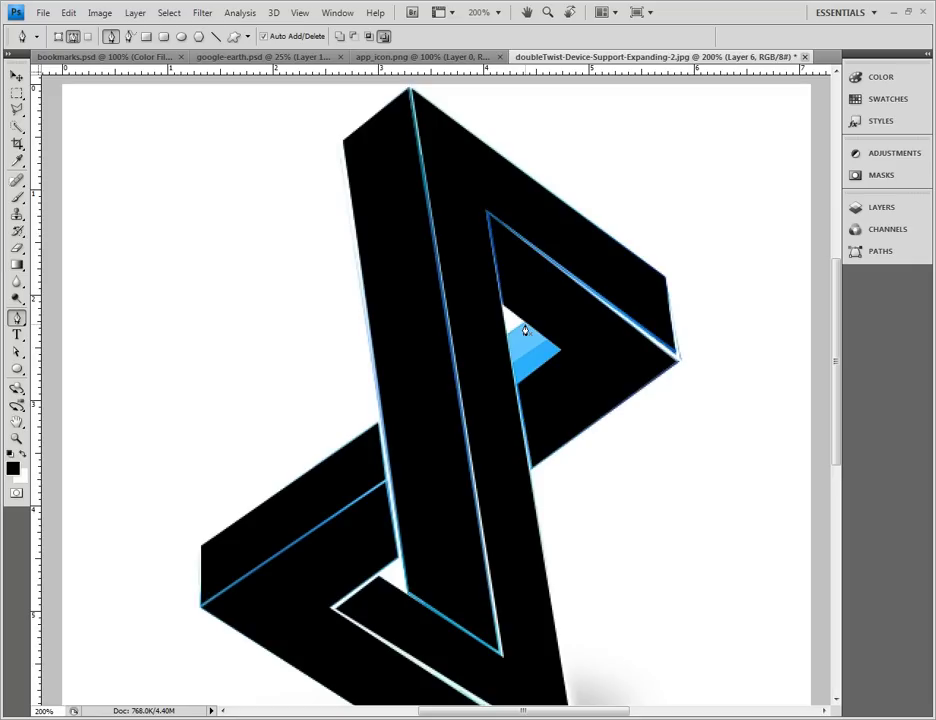
pyautogui.click(522, 326)
pyautogui.click(554, 352)
pyautogui.click(518, 381)
pyautogui.click(521, 328)
pyautogui.rightClick(537, 357)
pyautogui.click(592, 440)
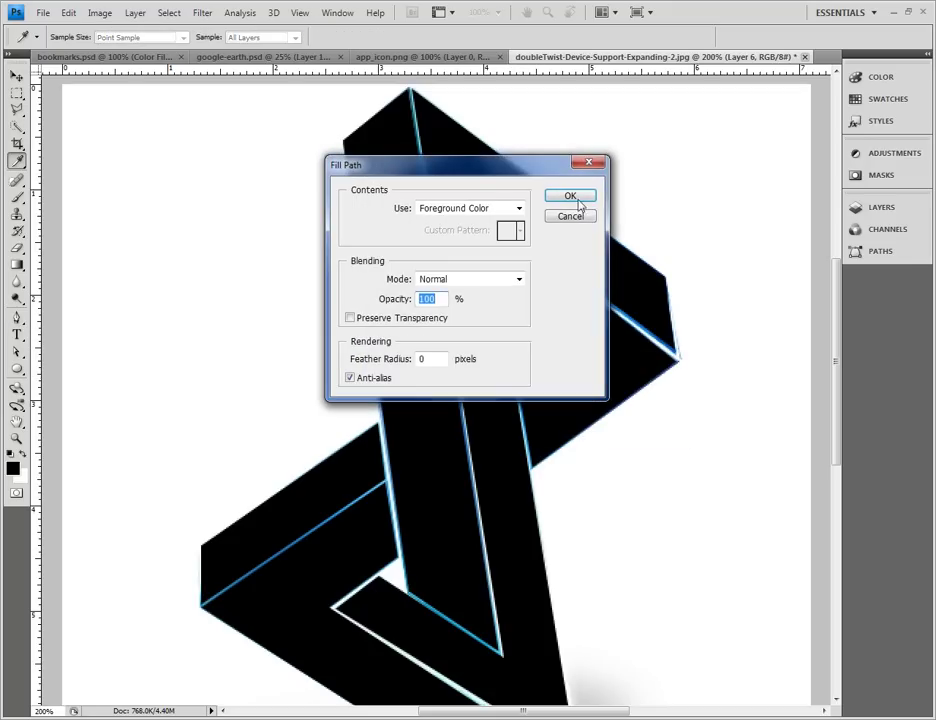
pyautogui.click(577, 199)
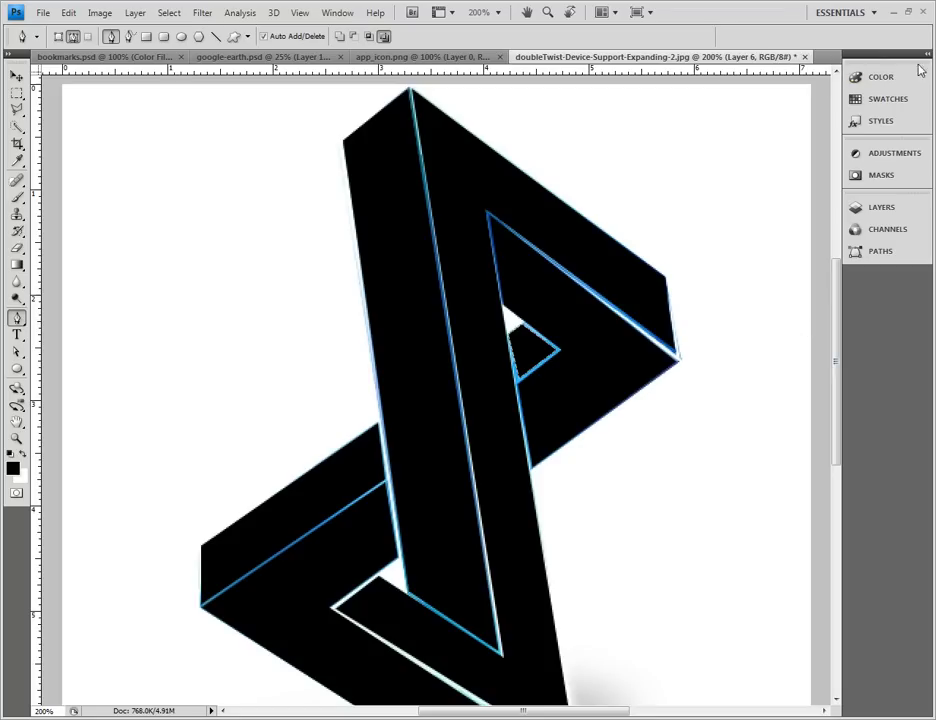
pyautogui.click(927, 54)
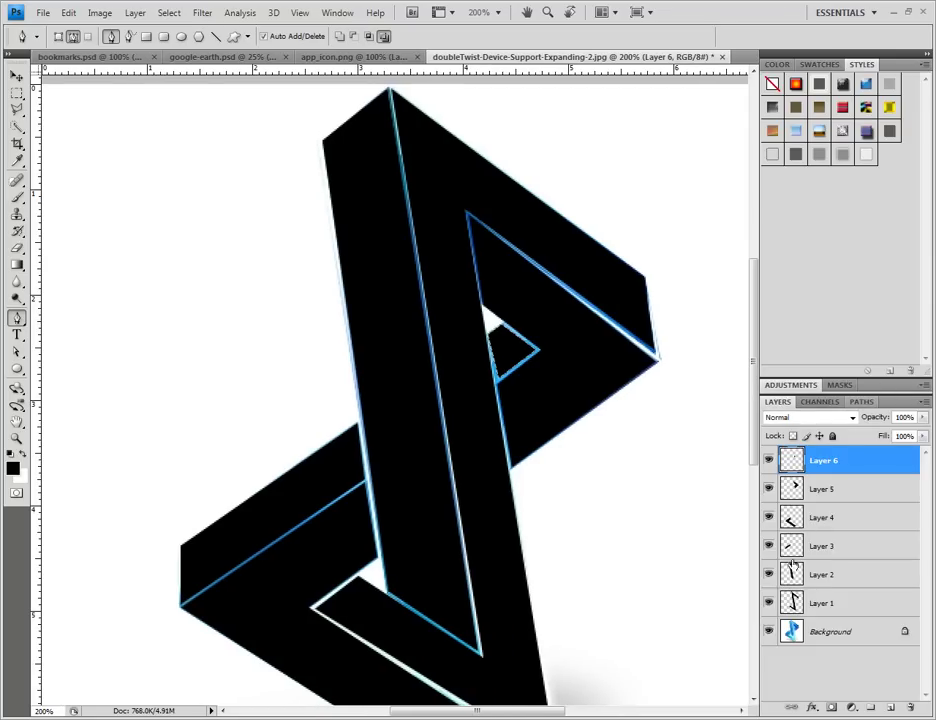
# - Load the logo as a selection and add a white Solid Color fill layer, redoing it once
pyautogui.hotkey('ctrl', 'Return')
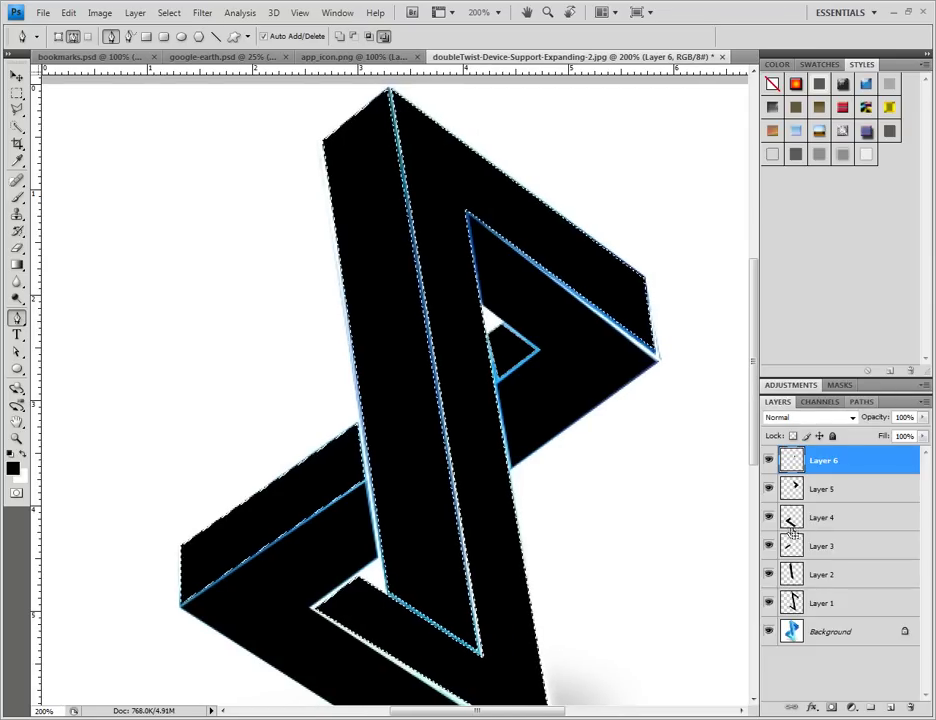
pyautogui.click(851, 707)
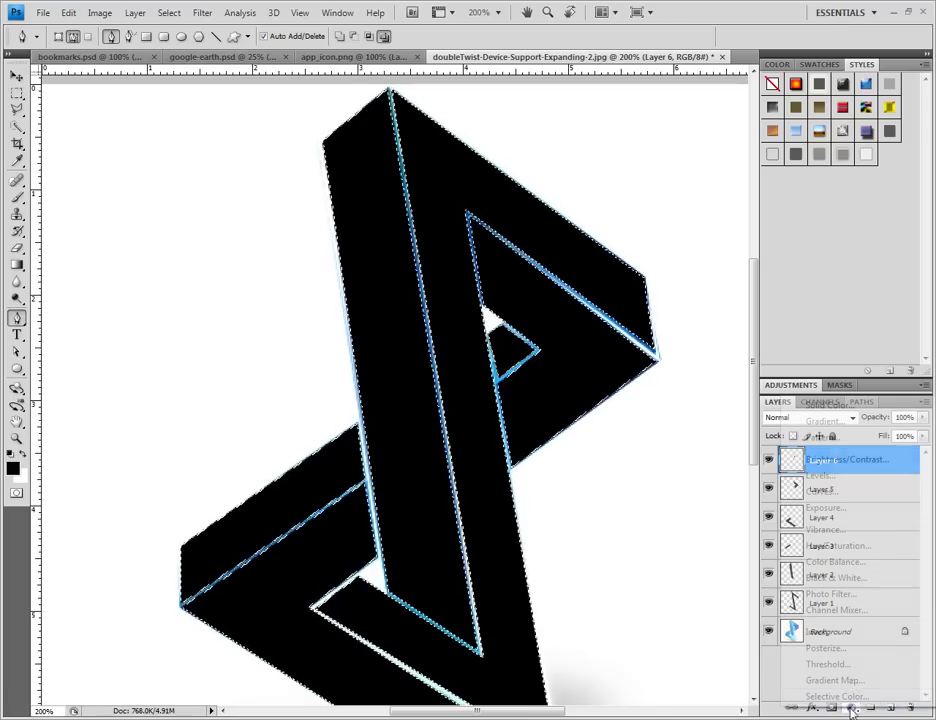
pyautogui.click(840, 406)
pyautogui.moveTo(541, 272); pyautogui.dragTo(391, 156)
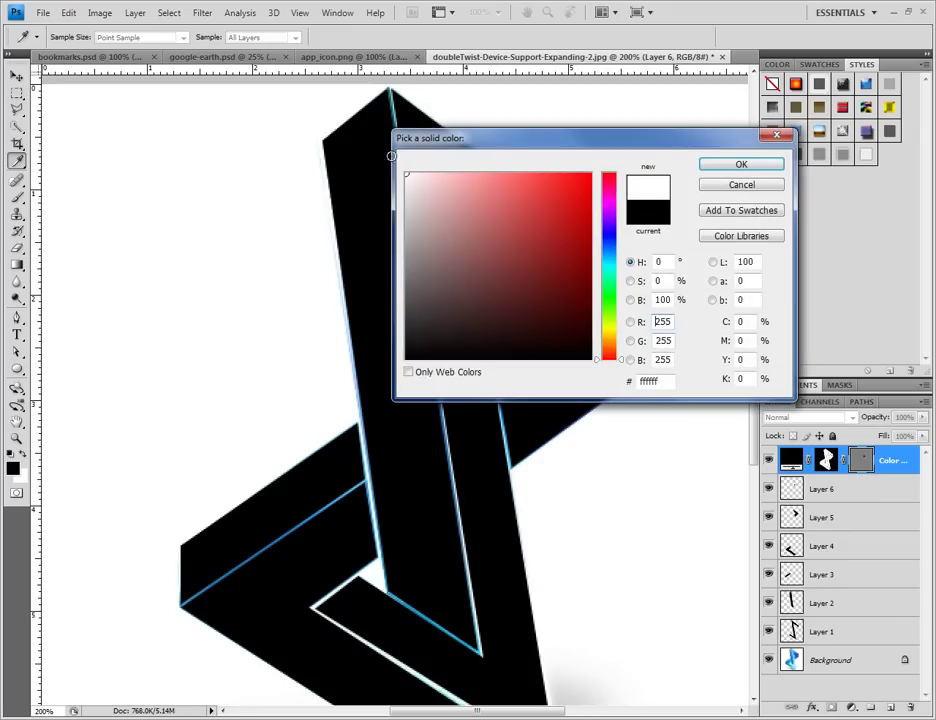
pyautogui.click(738, 165)
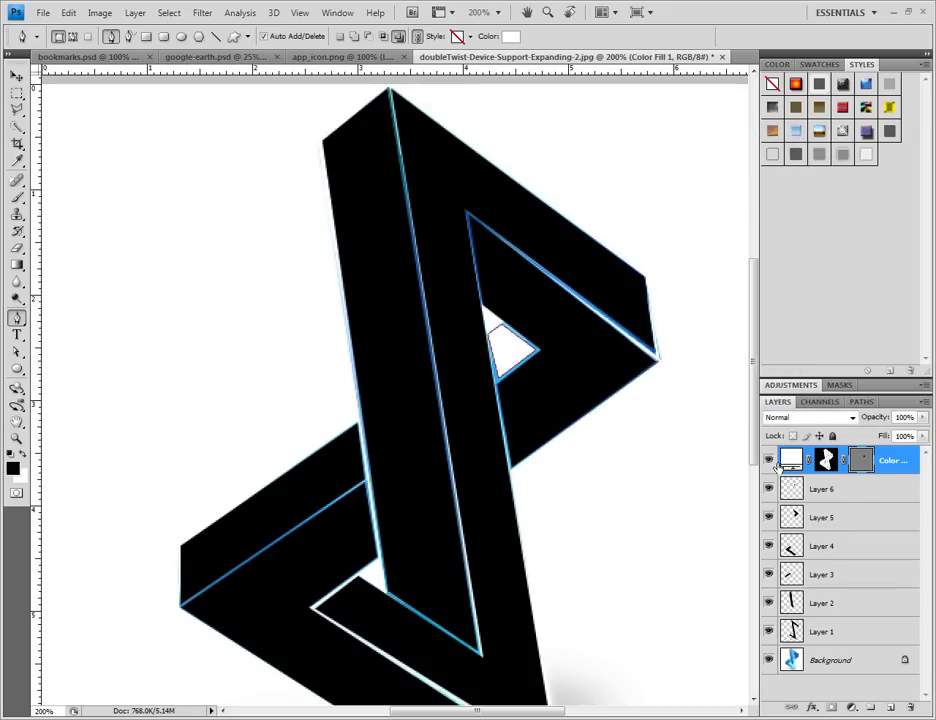
pyautogui.hotkey('ctrl', 'z')
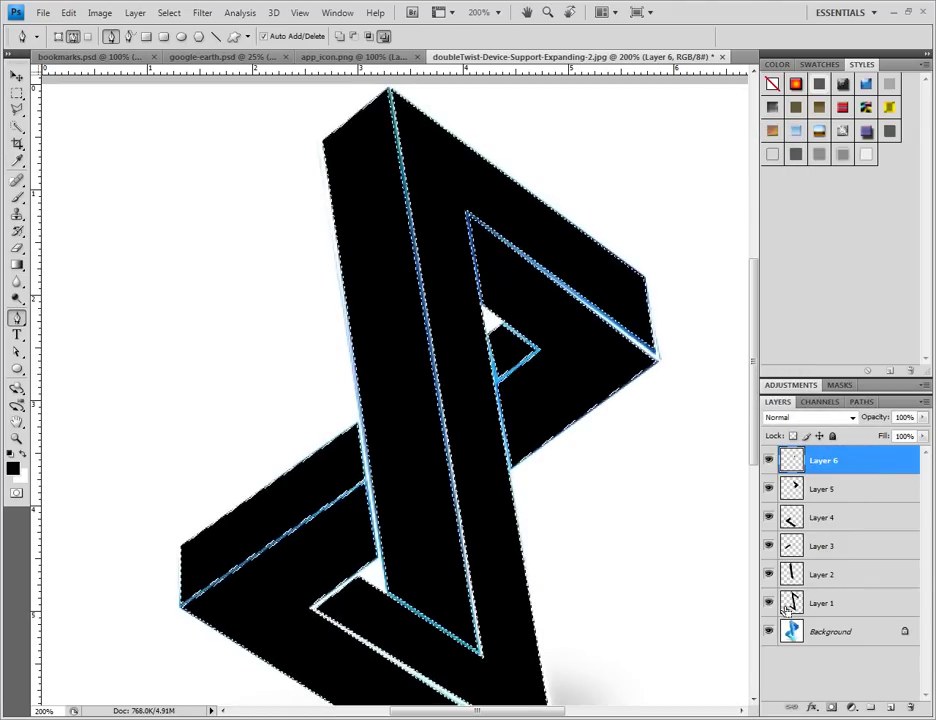
pyautogui.click(852, 706)
pyautogui.click(822, 401)
pyautogui.click(407, 174)
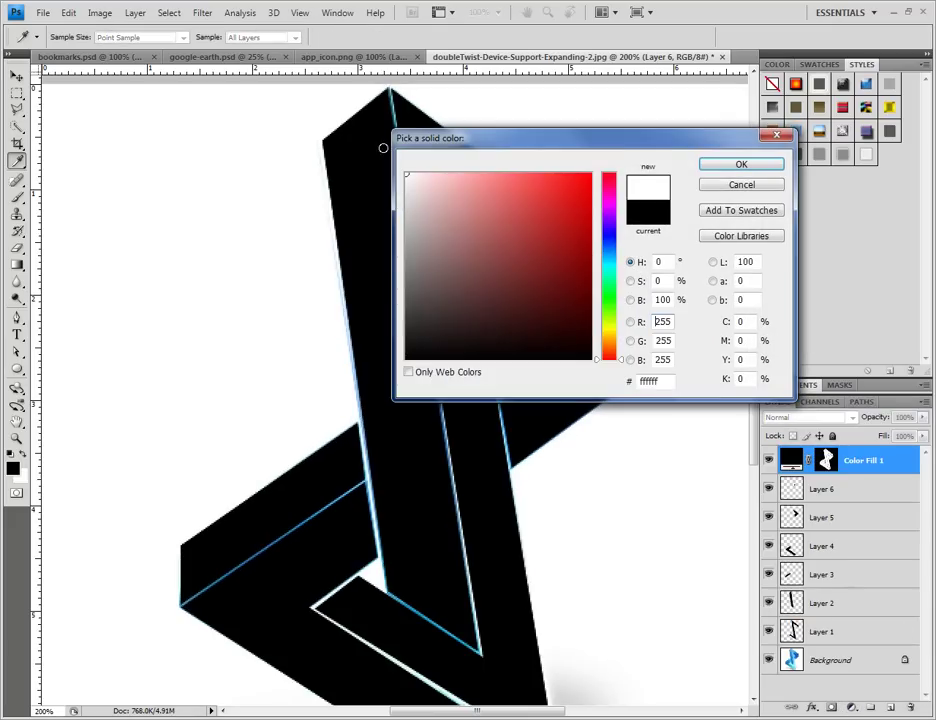
pyautogui.click(738, 165)
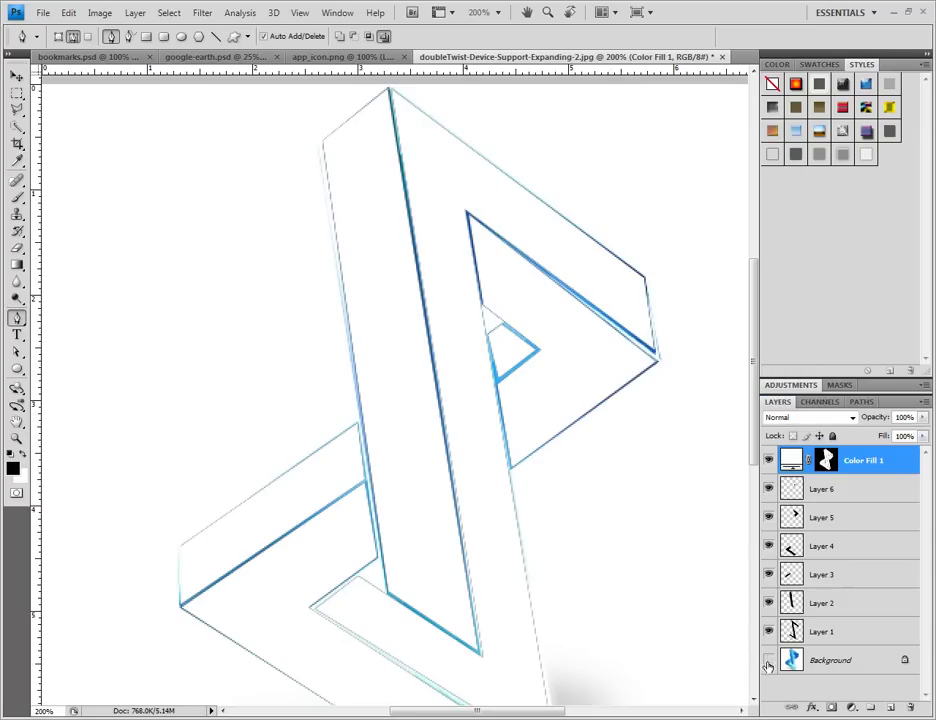
# - Hide the background and Layers 3–5, then open Color Fill 1's Layer Style
pyautogui.click(768, 660)
pyautogui.moveTo(769, 517); pyautogui.dragTo(771, 633)
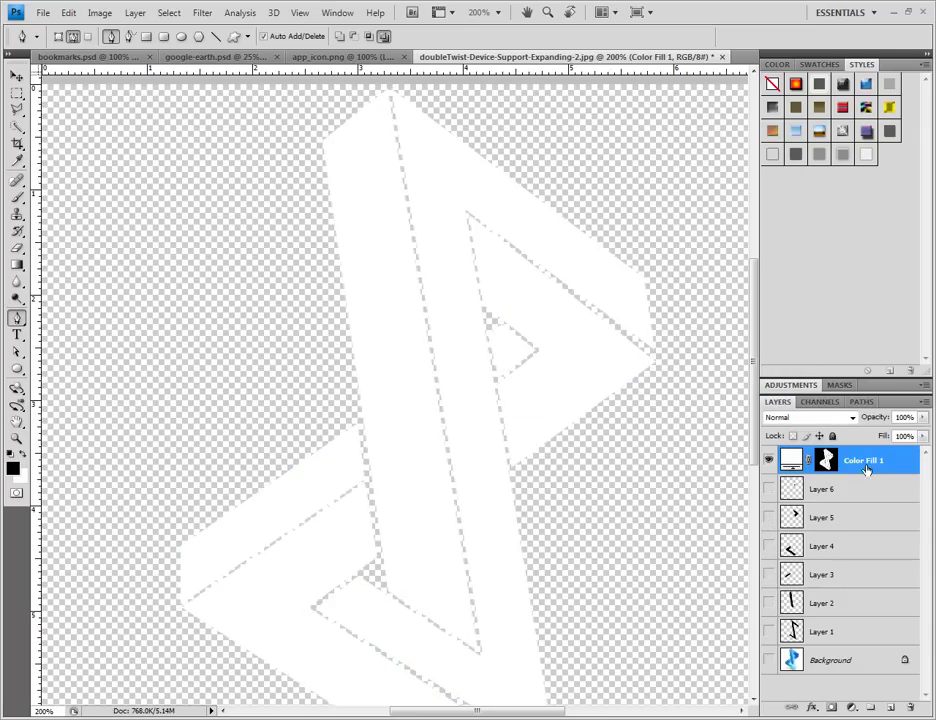
pyautogui.doubleClick(865, 461)
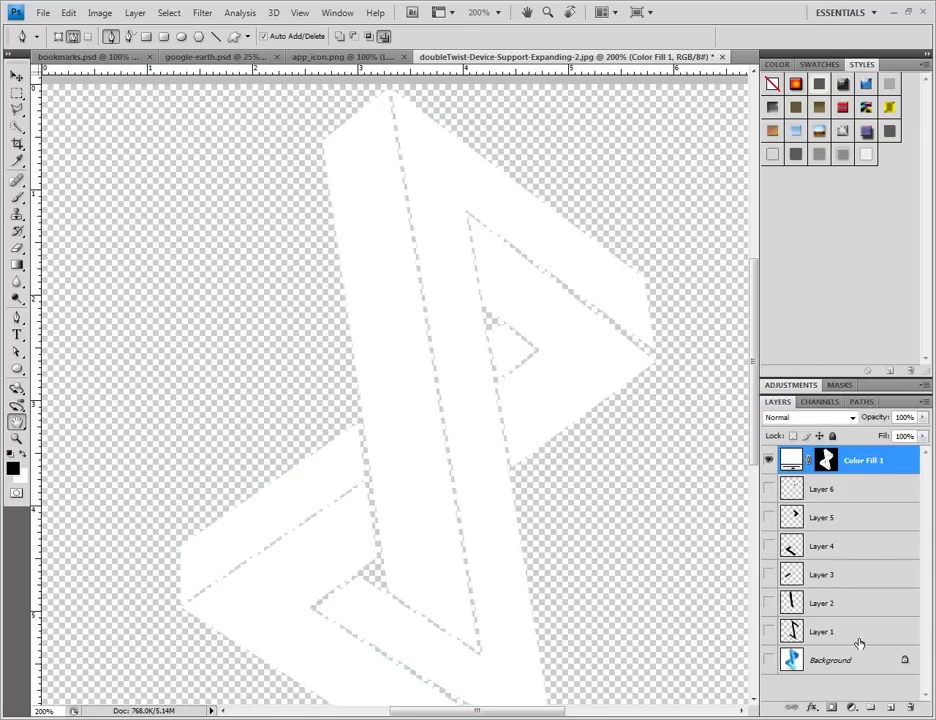
pyautogui.doubleClick(903, 461)
pyautogui.click(445, 192)
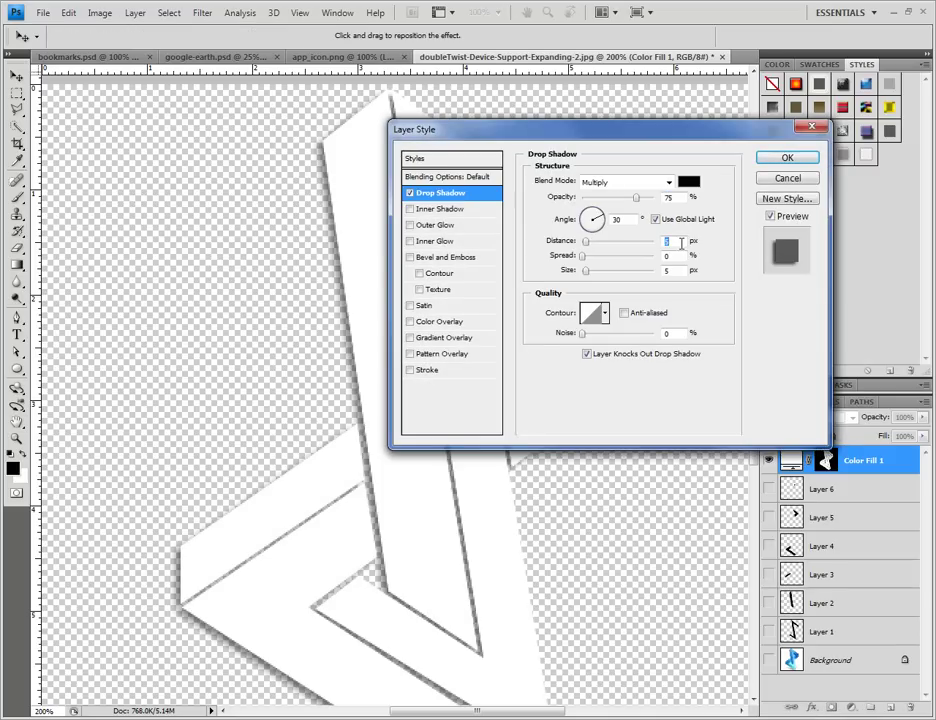
pyautogui.write('0')
pyautogui.press('Tab')
pyautogui.write('9')
pyautogui.write('48')
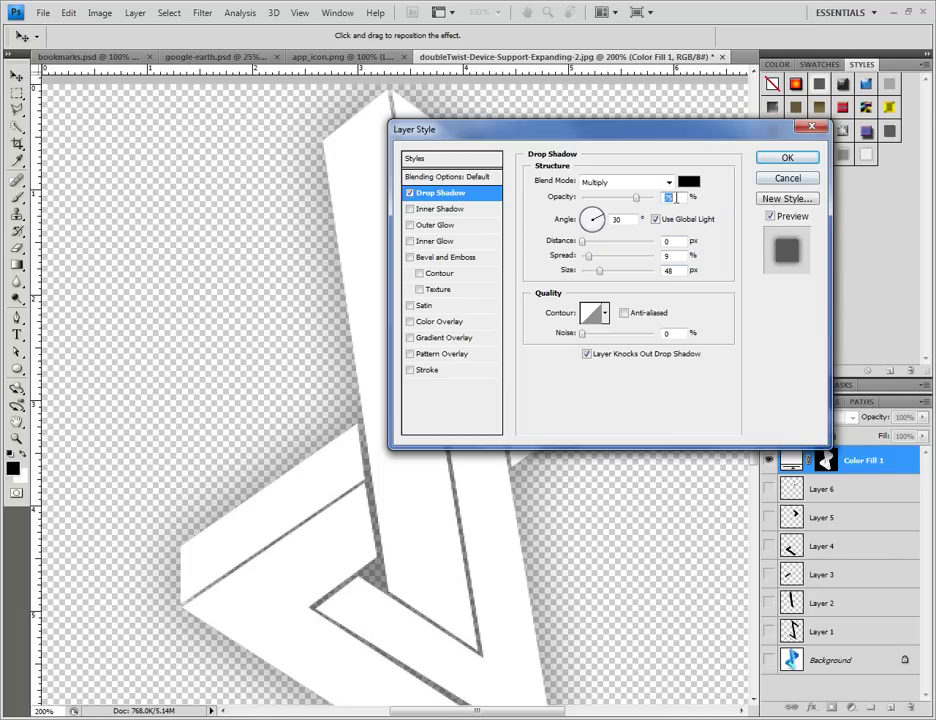
pyautogui.write('40')
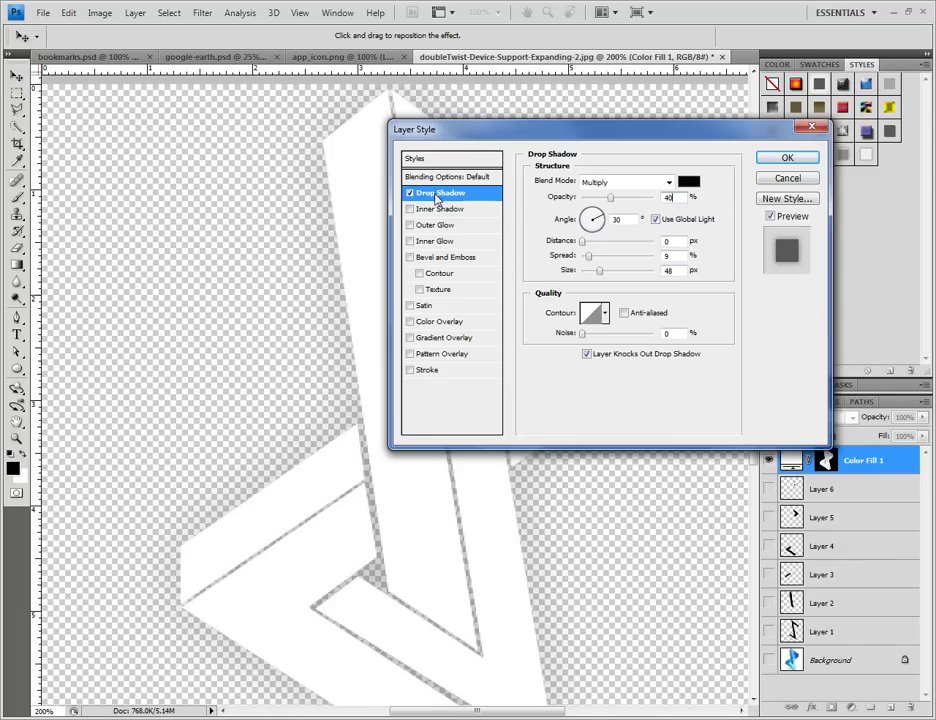
pyautogui.click(411, 209)
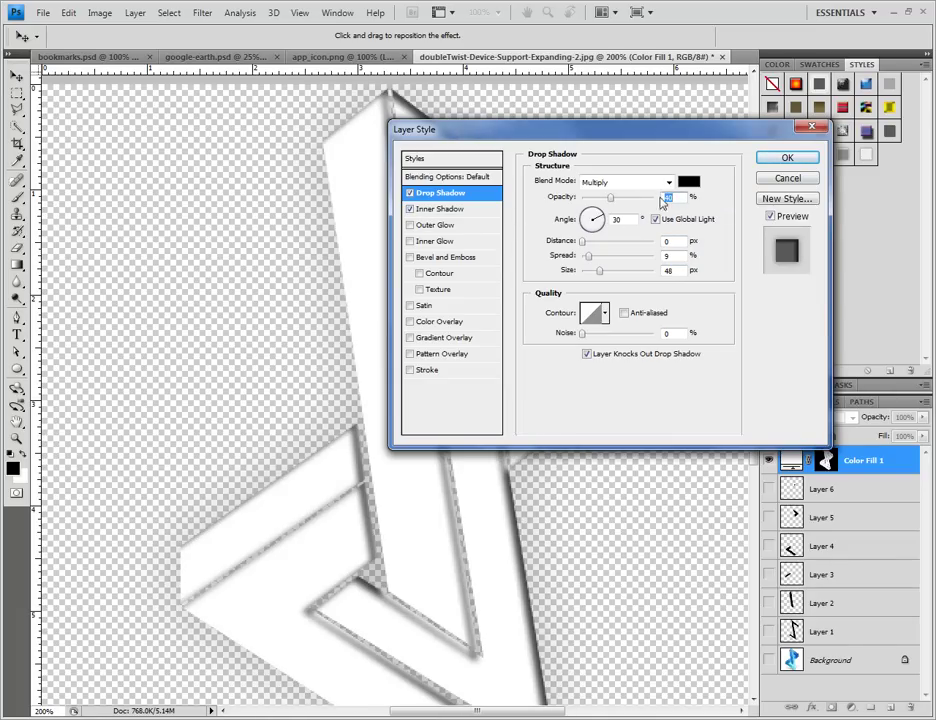
pyautogui.click(689, 181)
pyautogui.click(407, 175)
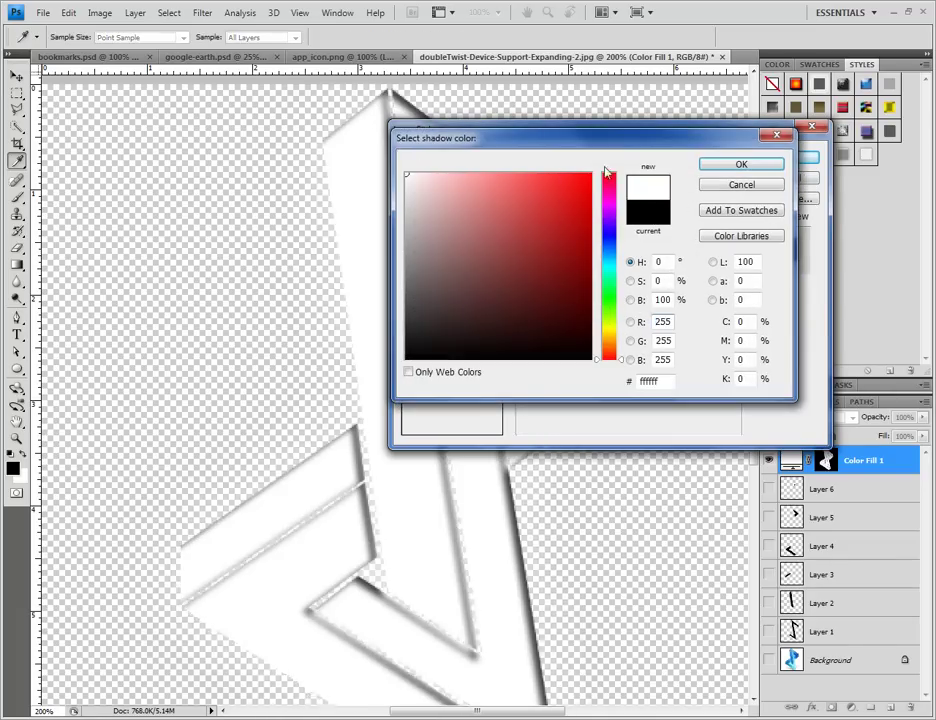
pyautogui.click(739, 165)
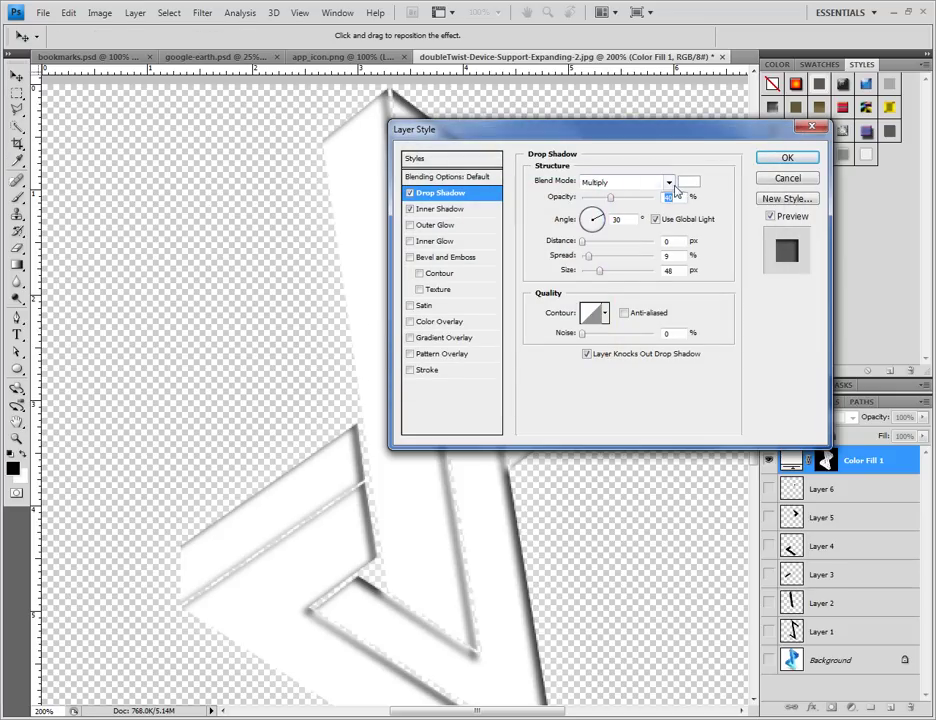
pyautogui.click(668, 183)
pyautogui.click(668, 194)
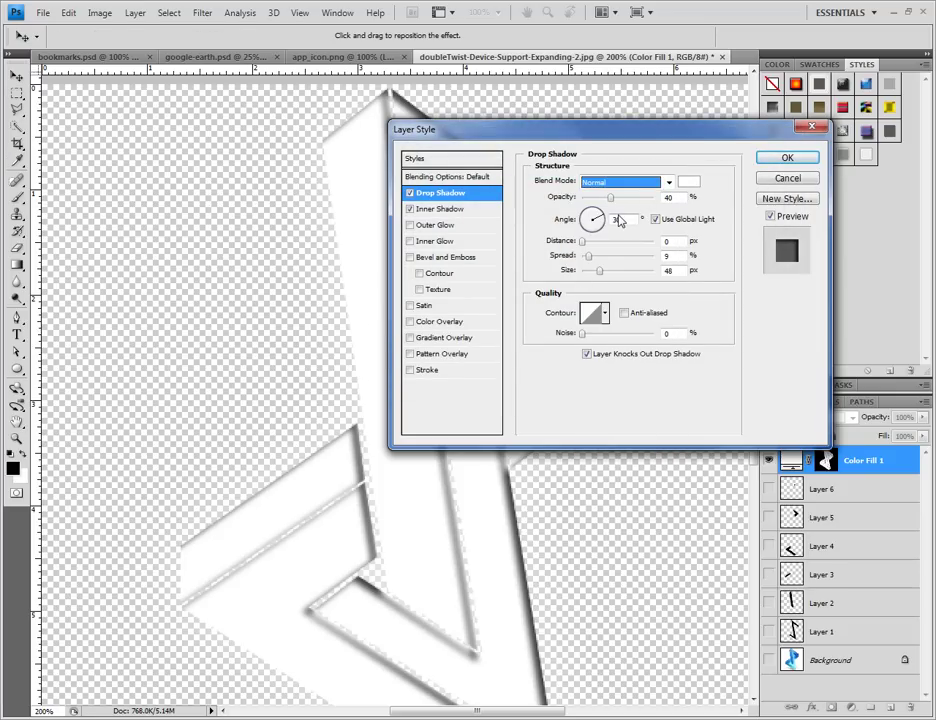
pyautogui.doubleClick(624, 219)
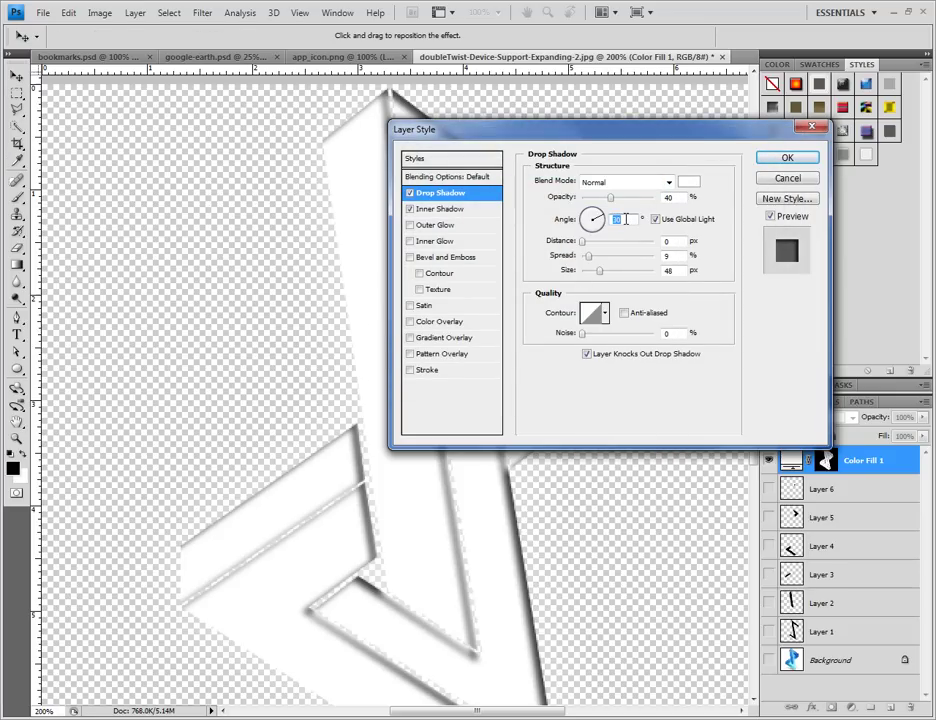
pyautogui.write('90')
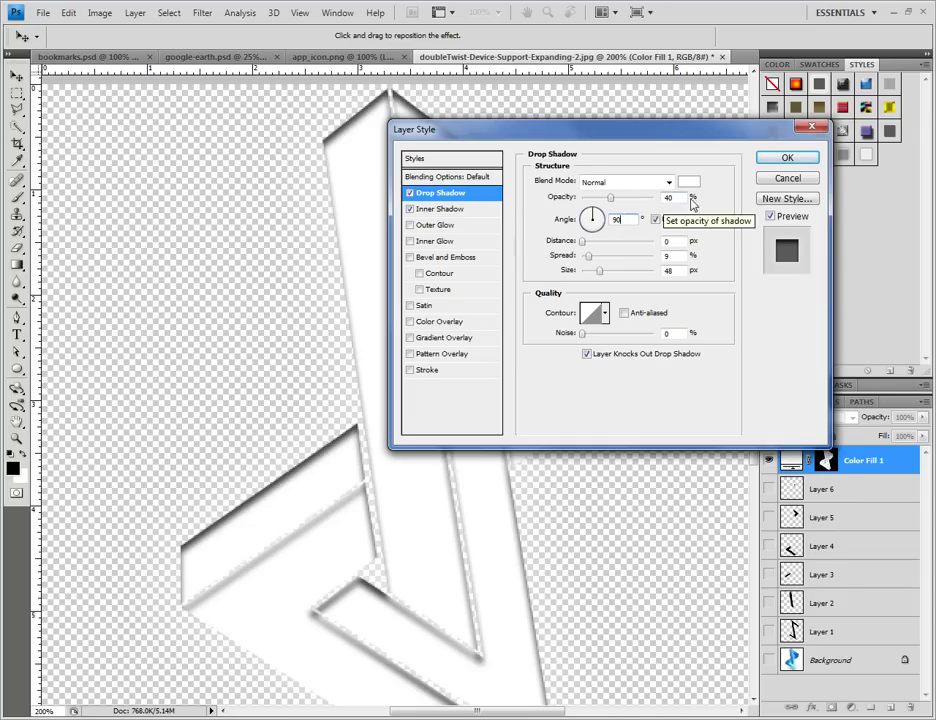
pyautogui.moveTo(625, 199); pyautogui.dragTo(662, 199)
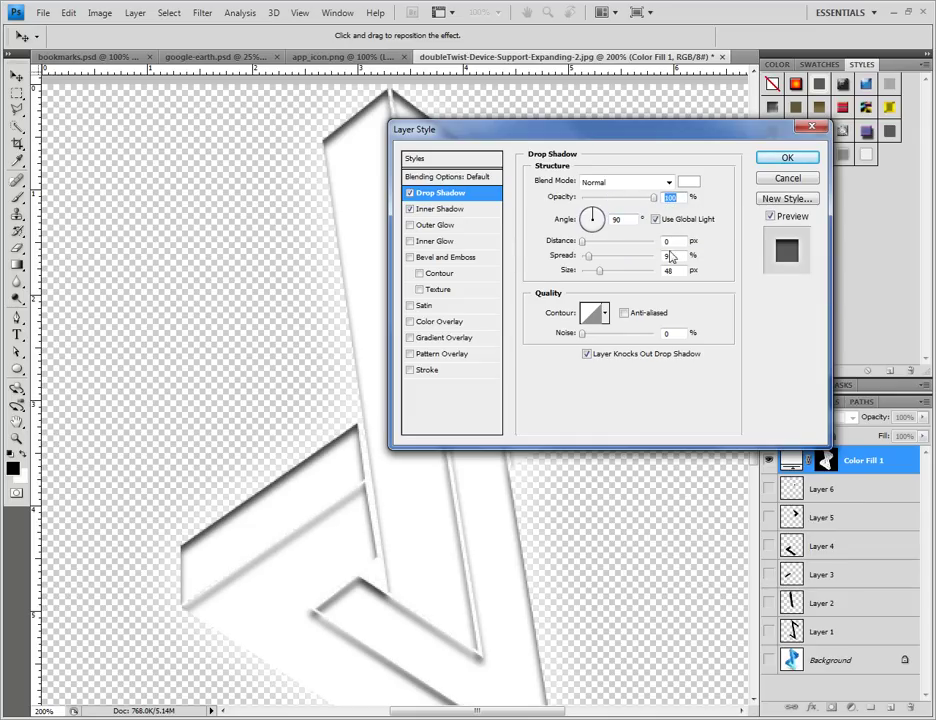
pyautogui.press('Tab')
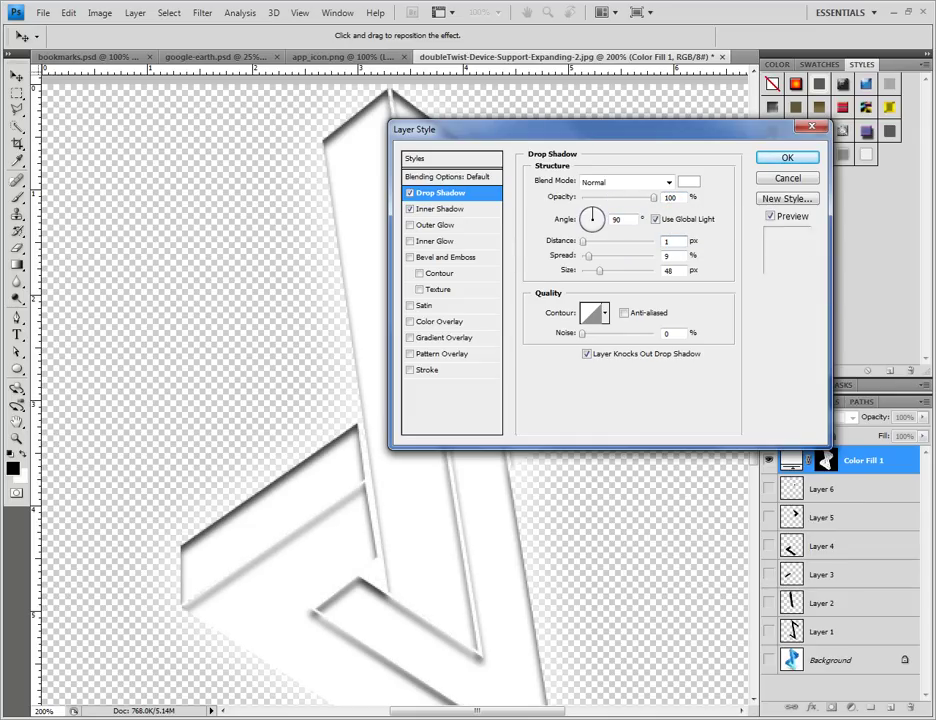
pyautogui.write('0')
pyautogui.press('Tab')
pyautogui.write('2')
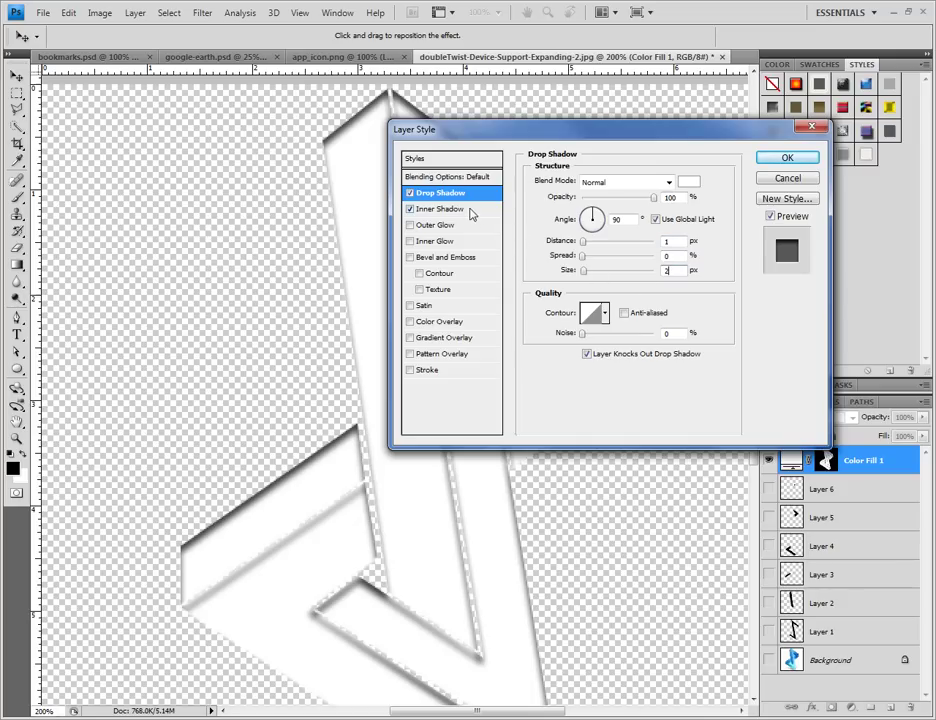
pyautogui.doubleClick(667, 271)
pyautogui.write('10')
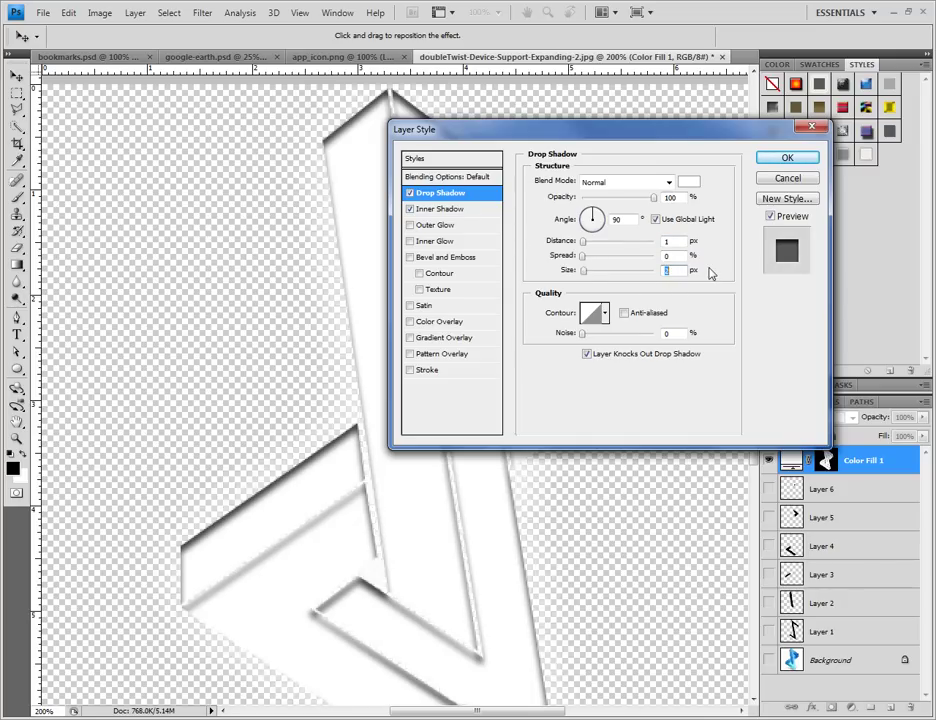
pyautogui.press('alt')
pyautogui.click(788, 178)
pyautogui.press('p')
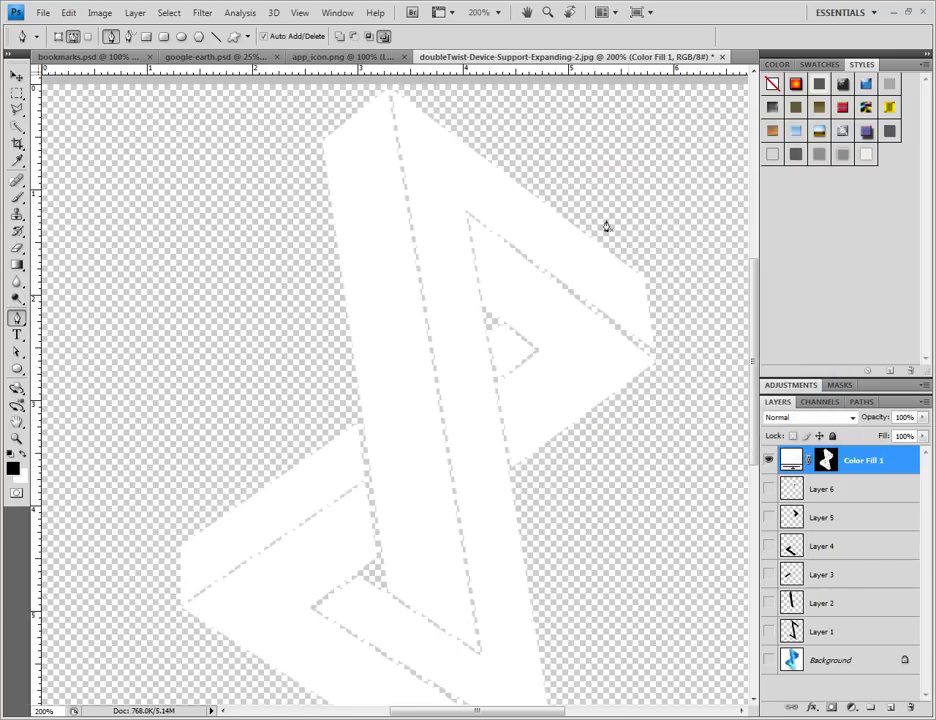
# - Give Color Fill 1 a Drop Shadow with 40% opacity, distance 0, spread 9, size 48
pyautogui.doubleClick(898, 461)
pyautogui.click(438, 193)
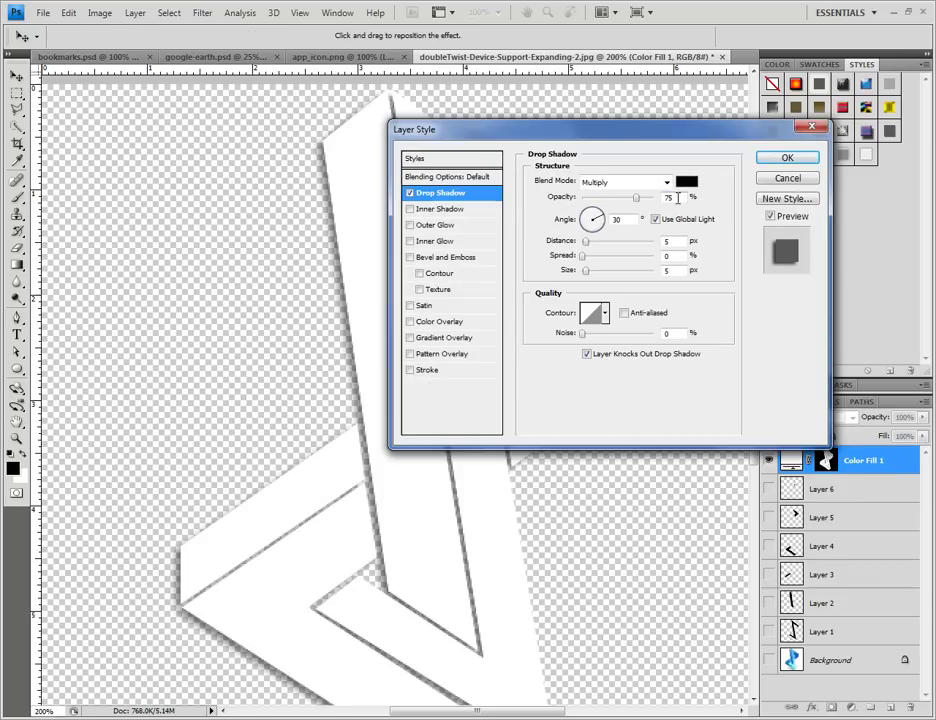
pyautogui.doubleClick(678, 198)
pyautogui.write('40')
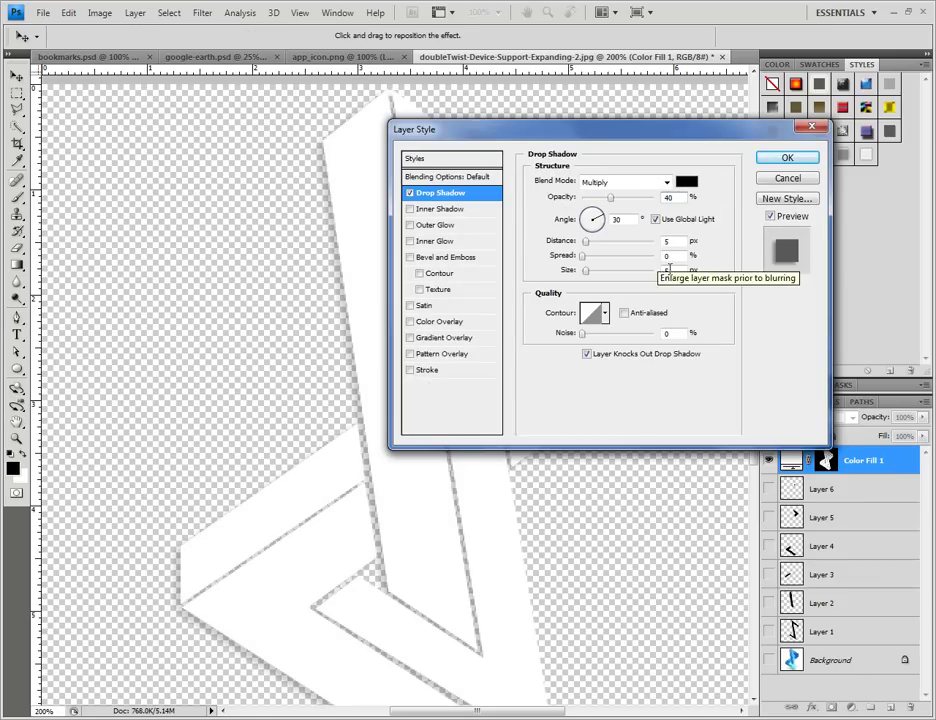
pyautogui.doubleClick(664, 242)
pyautogui.write('0')
pyautogui.press('Tab')
pyautogui.write('9')
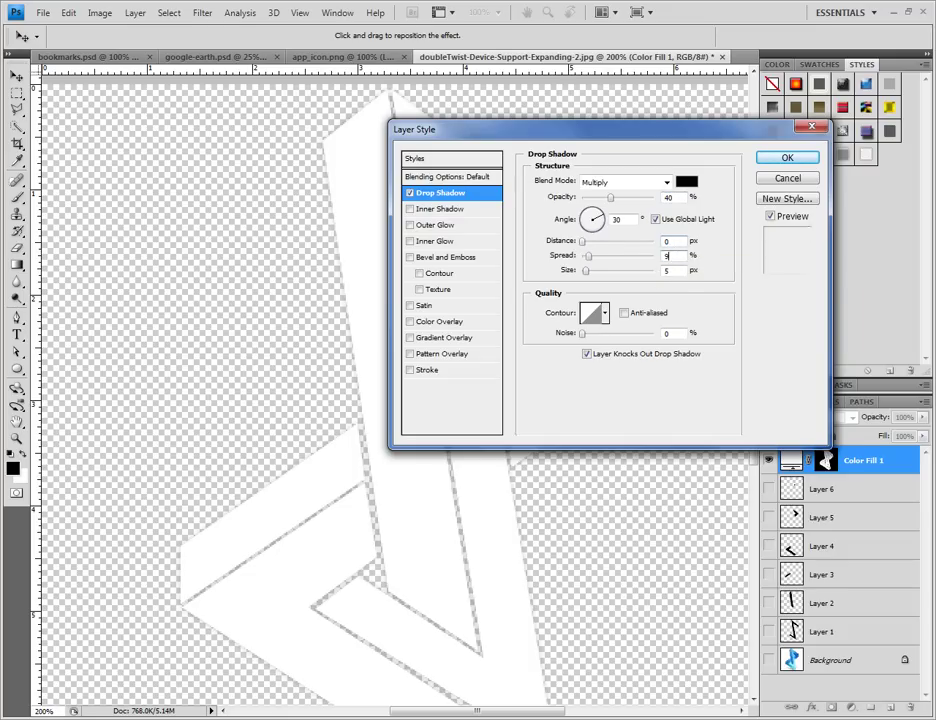
pyautogui.press('Tab')
pyautogui.write('48')
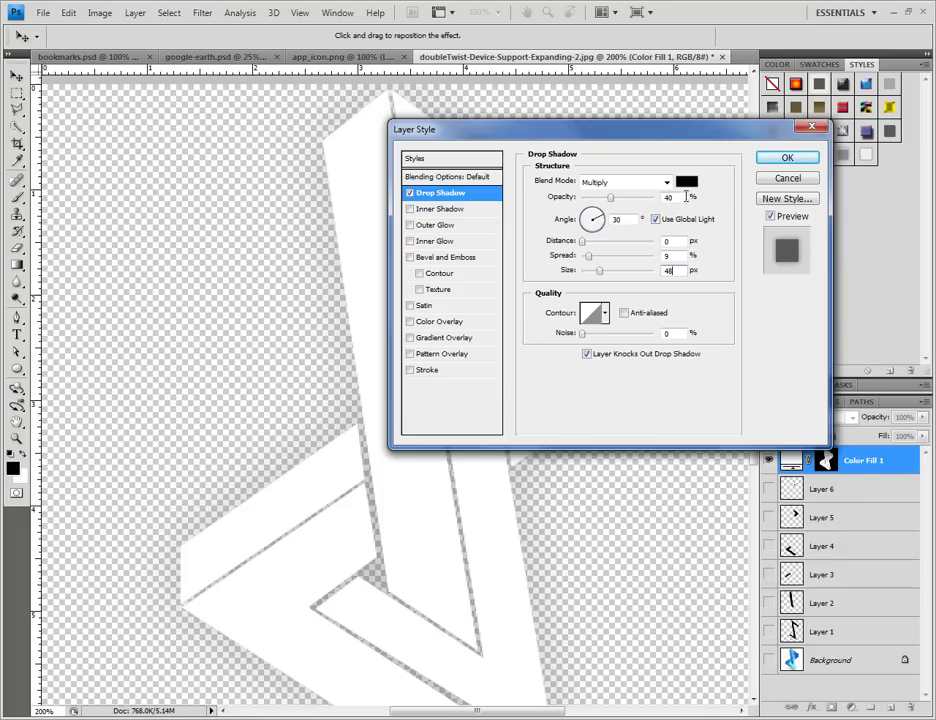
# - Add a white Normal Inner Shadow at 90°, distance 2, choke 1, and apply the styles
pyautogui.click(465, 210)
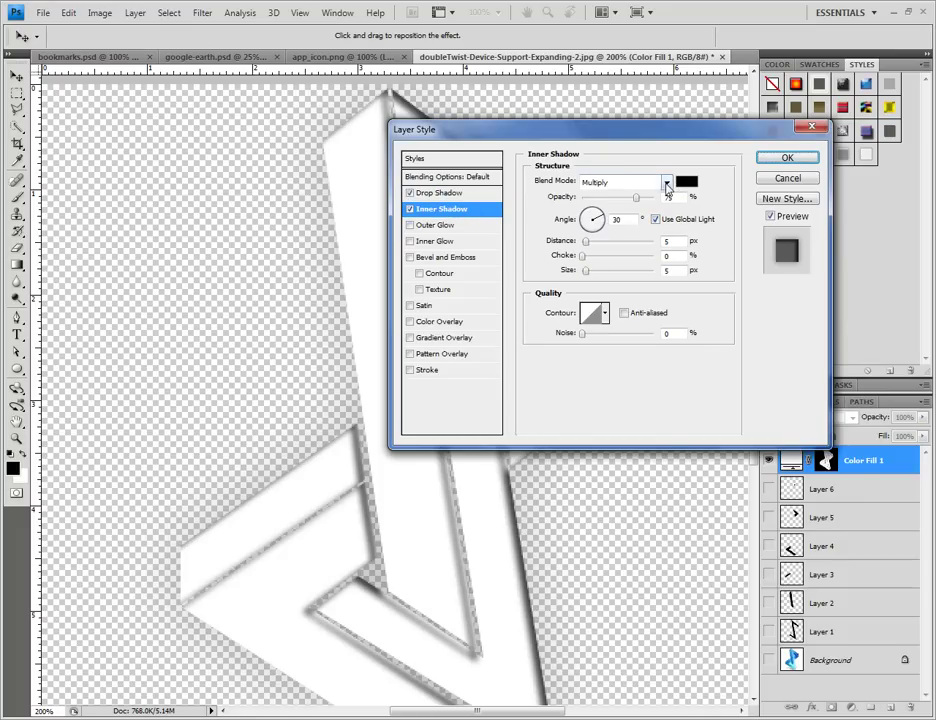
pyautogui.click(666, 183)
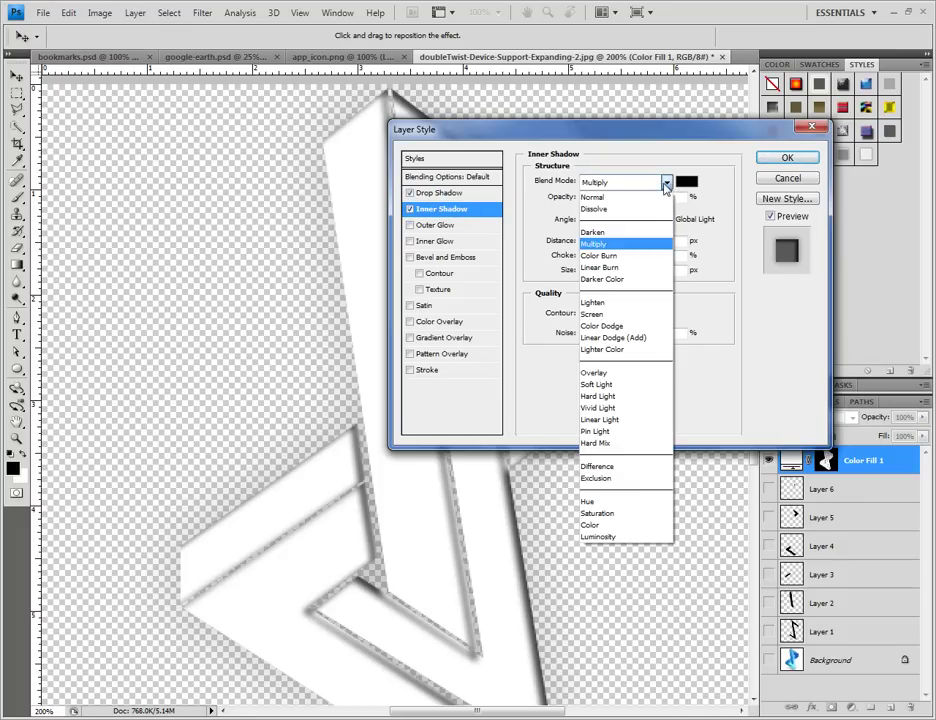
pyautogui.click(593, 197)
pyautogui.click(686, 181)
pyautogui.click(383, 162)
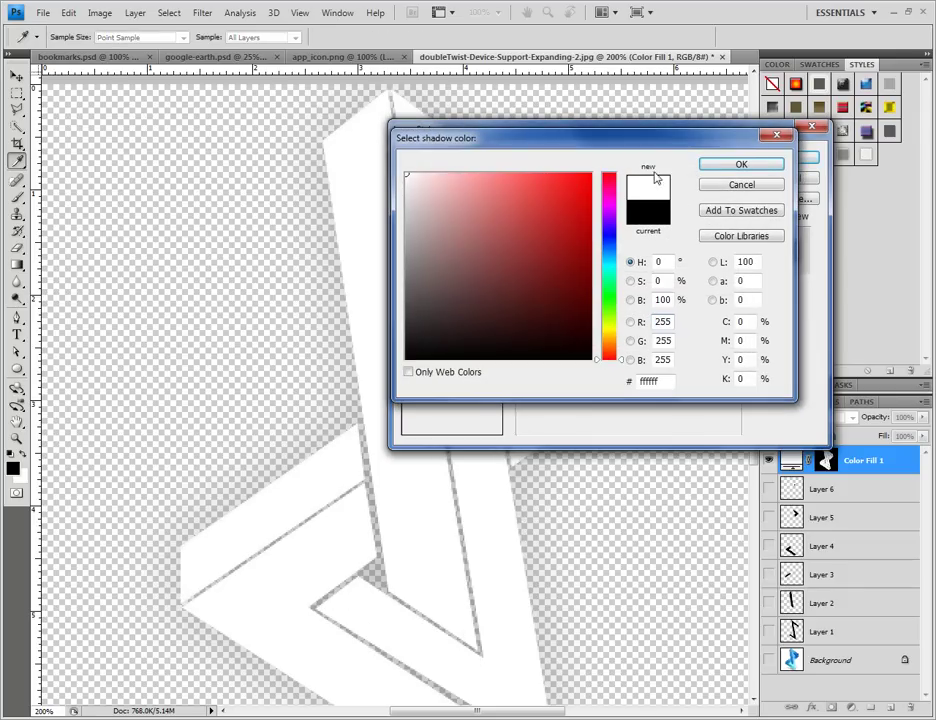
pyautogui.click(710, 166)
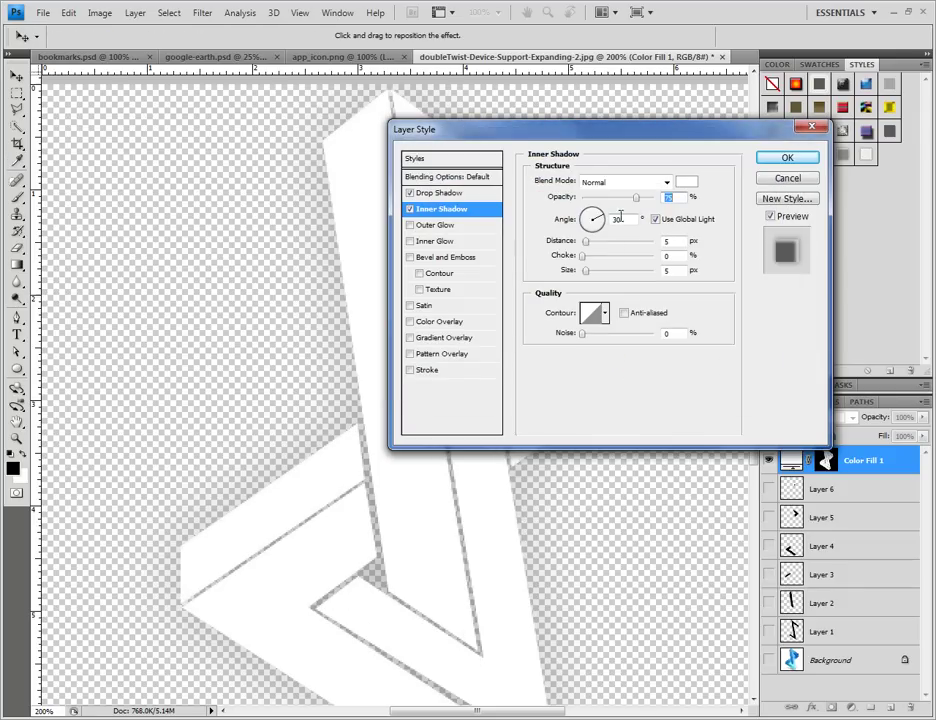
pyautogui.doubleClick(619, 219)
pyautogui.write('90')
pyautogui.doubleClick(675, 241)
pyautogui.write('2')
pyautogui.press('Tab')
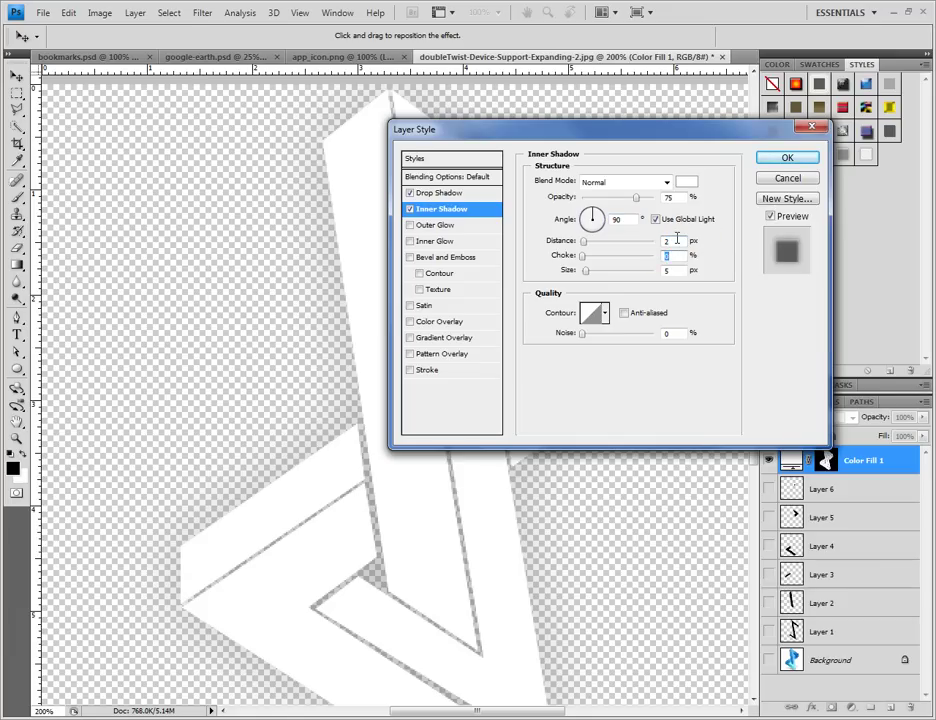
pyautogui.write('1')
pyautogui.click(788, 160)
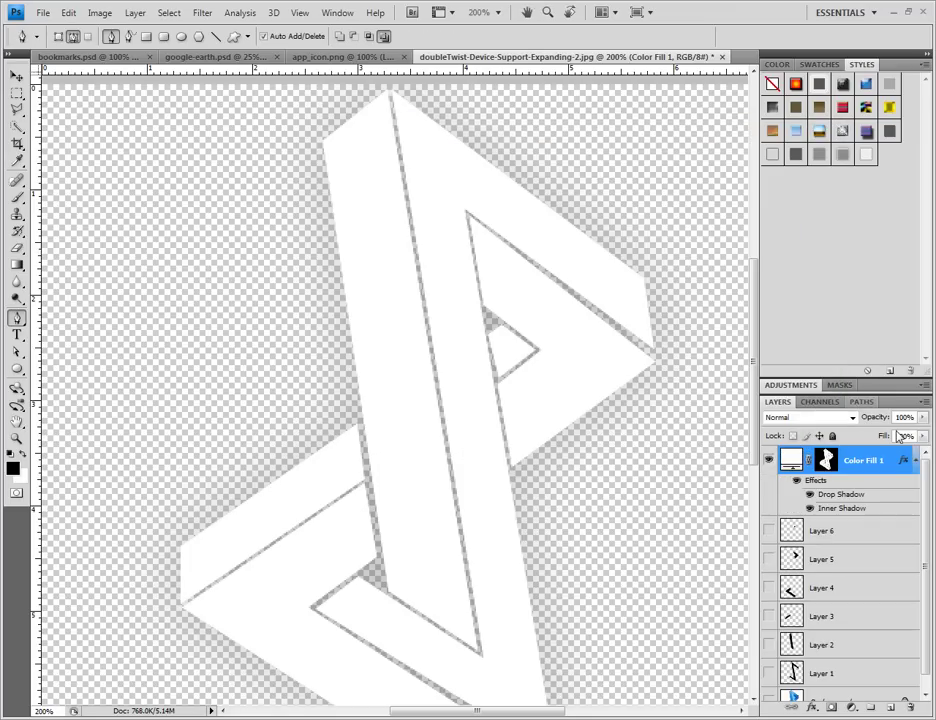
# - Set Color Fill 1's fill to 60% and add a grey 7f7e7e Solid Color layer above Background
pyautogui.click(902, 434)
pyautogui.write('60')
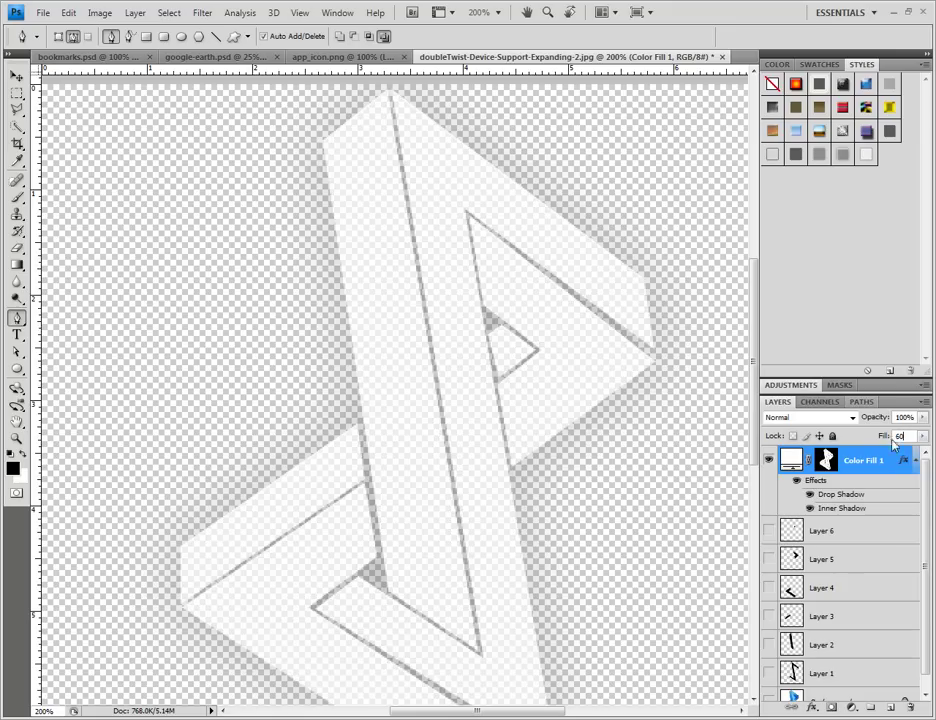
pyautogui.click(863, 697)
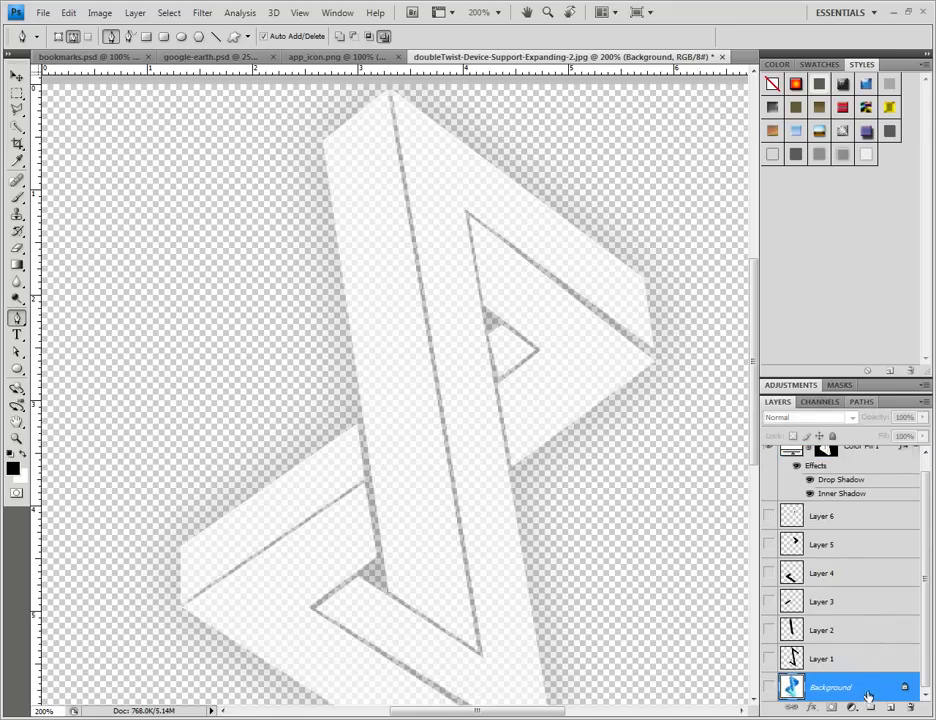
pyautogui.click(849, 707)
pyautogui.click(830, 404)
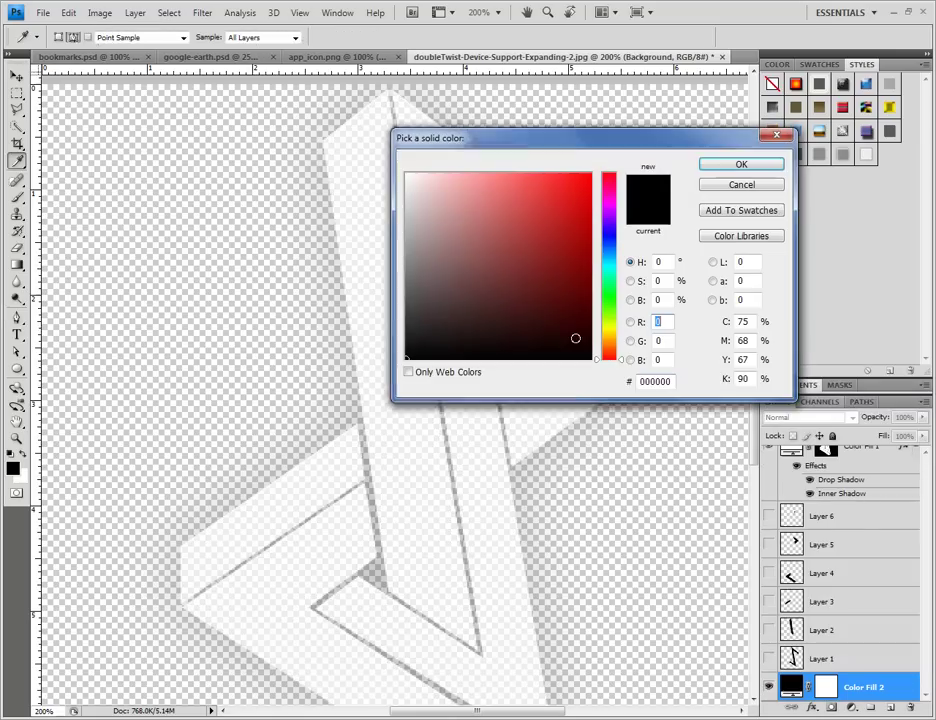
pyautogui.moveTo(575, 338); pyautogui.dragTo(407, 266)
pyautogui.click(741, 164)
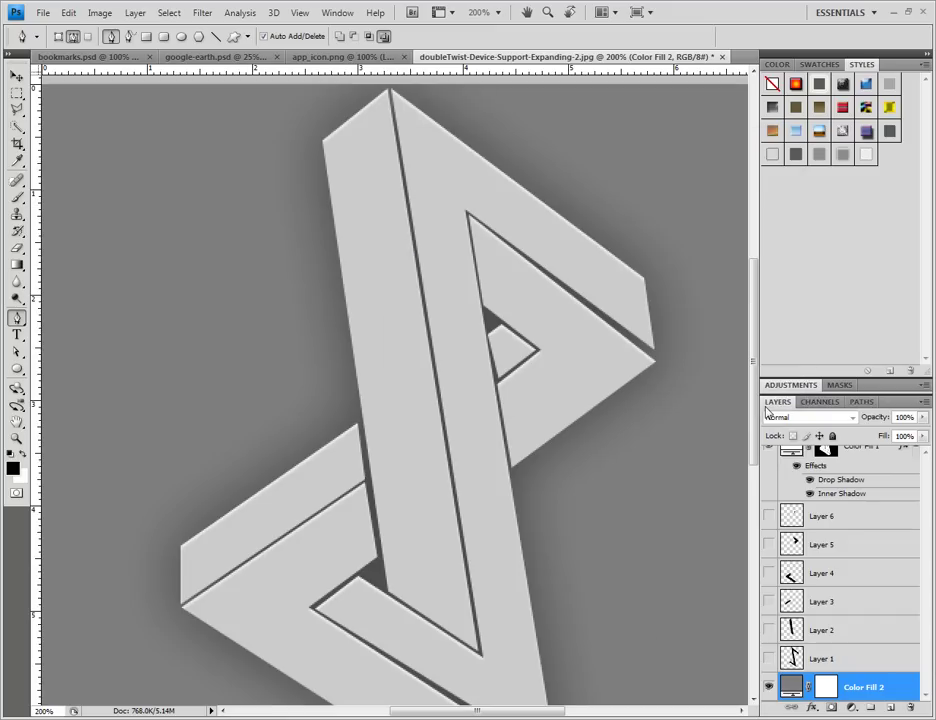
pyautogui.moveTo(756, 451); pyautogui.dragTo(756, 370)
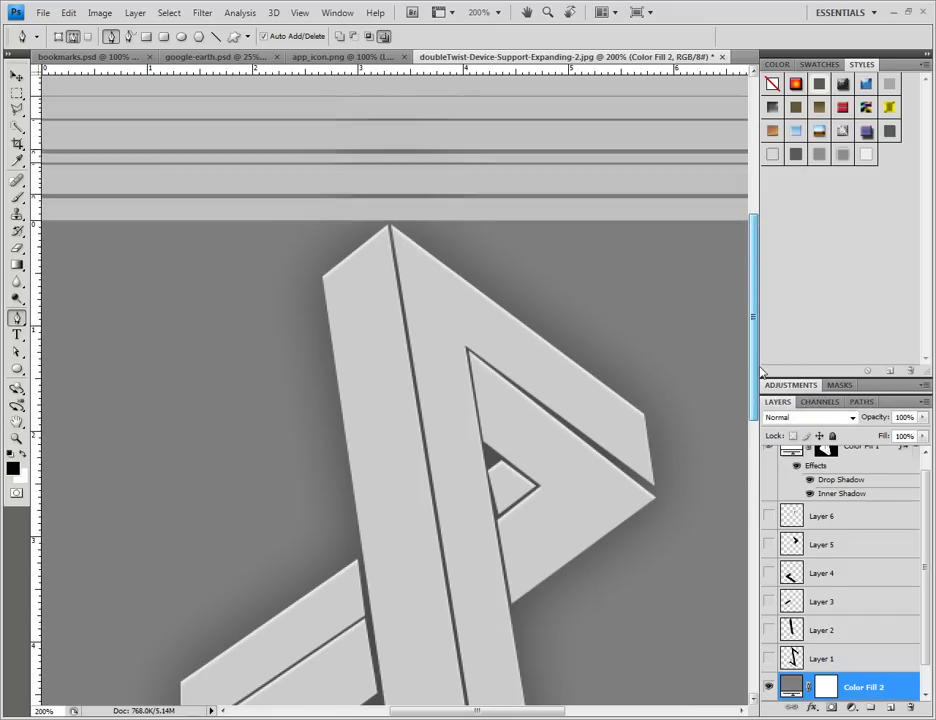
# - Zoom out with the Zoom tool to view the whole icon small
pyautogui.click(16, 438)
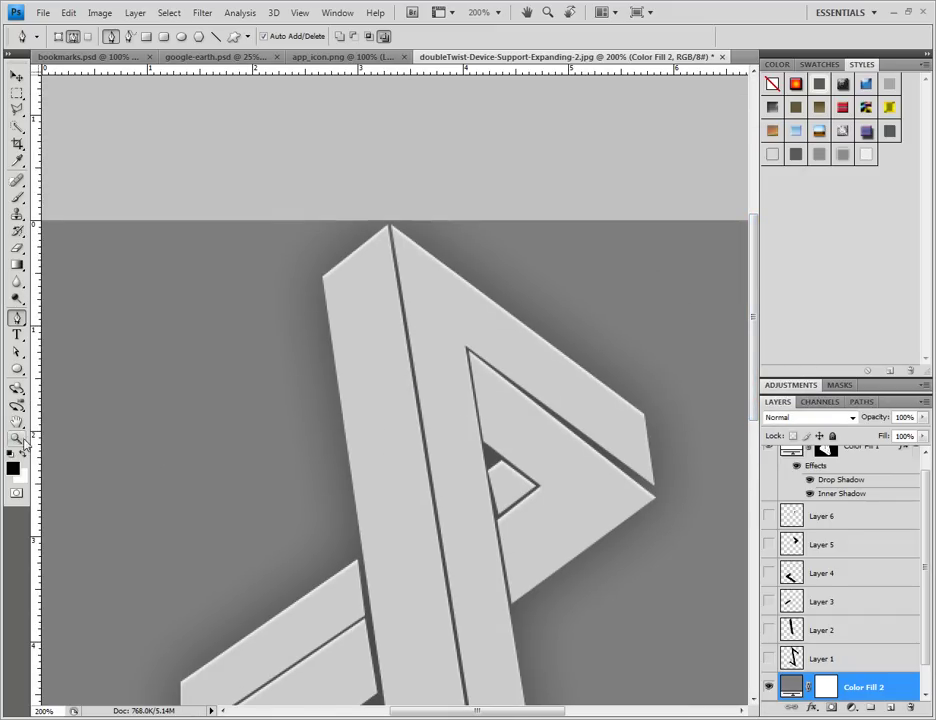
pyautogui.keyDown('alt'); pyautogui.click(449, 422); pyautogui.keyUp('alt')
pyautogui.keyDown('alt'); pyautogui.click(449, 422); pyautogui.keyUp('alt')
pyautogui.keyDown('alt'); pyautogui.click(398, 404); pyautogui.keyUp('alt')
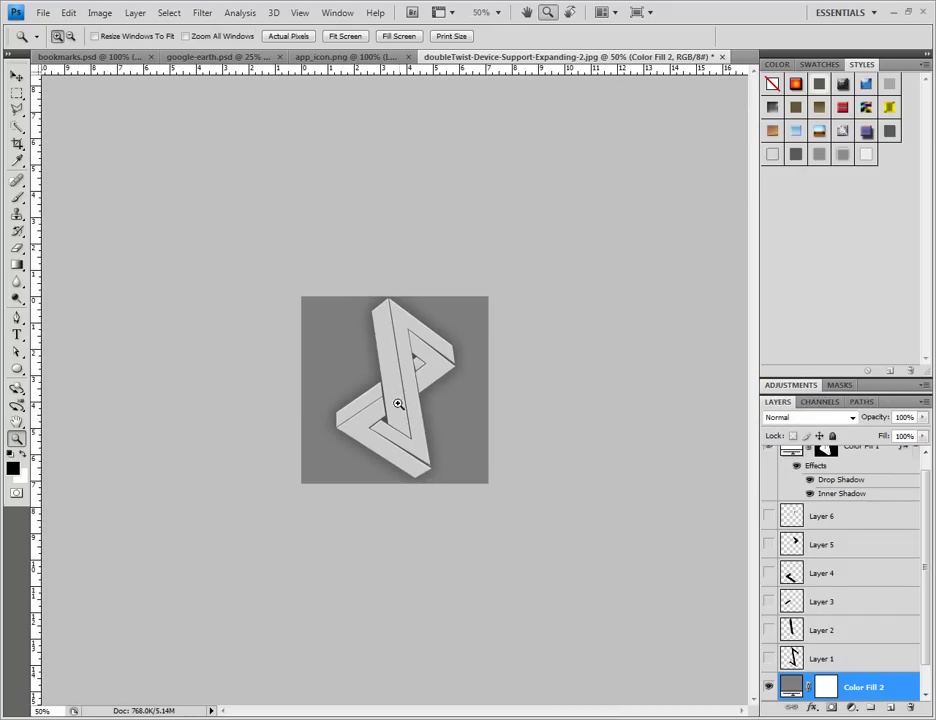
pyautogui.keyDown('alt'); pyautogui.click(395, 487); pyautogui.keyUp('alt')
pyautogui.keyDown('alt'); pyautogui.click(398, 487); pyautogui.keyUp('alt')
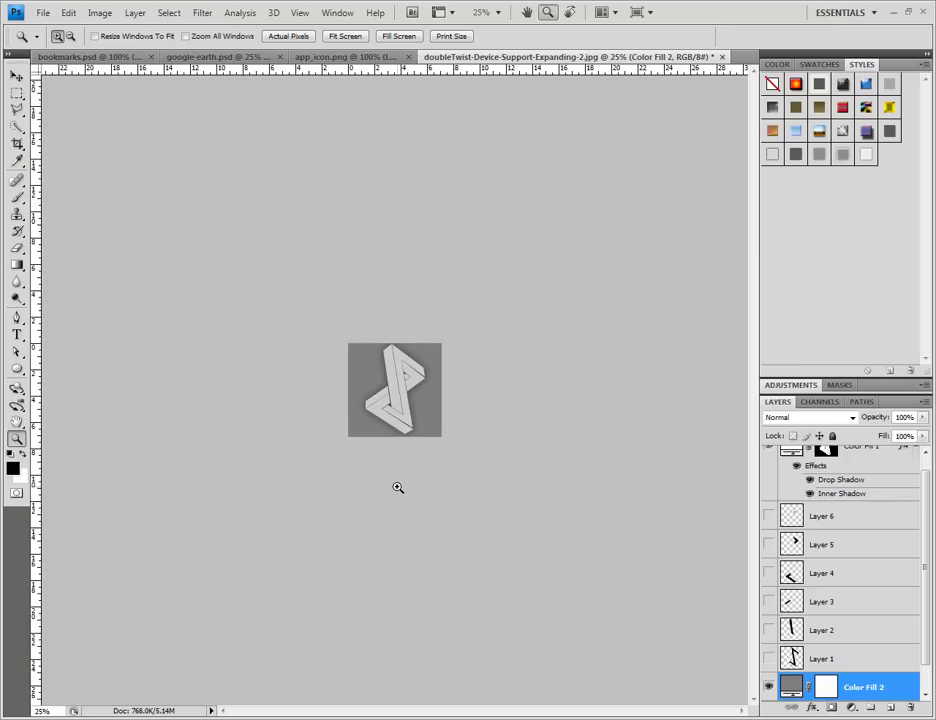